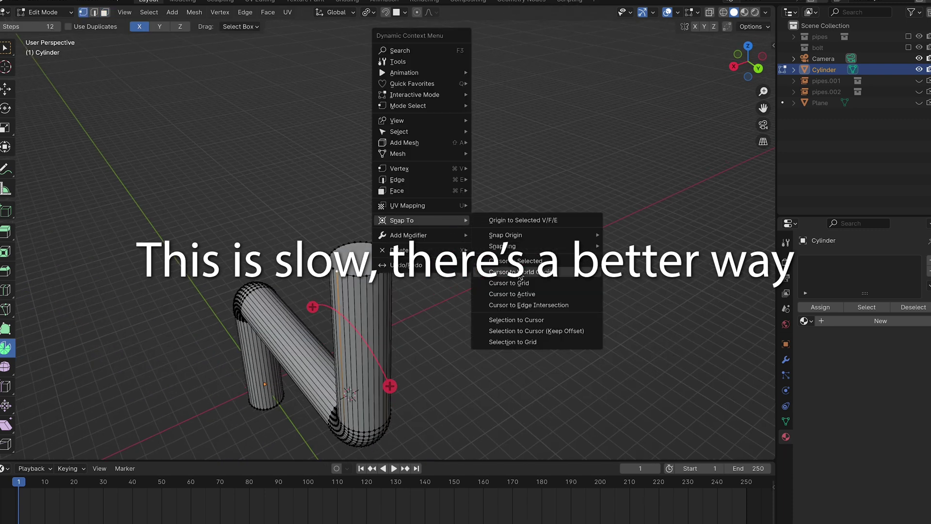
# Spin the pipe's top face around the Y axis in 12 steps, set the angle to -90 degrees, and begin extruding it.
pyautogui.click(159, 26)
pyautogui.moveTo(267, 233); pyautogui.dragTo(281, 334)
pyautogui.click(131, 354)
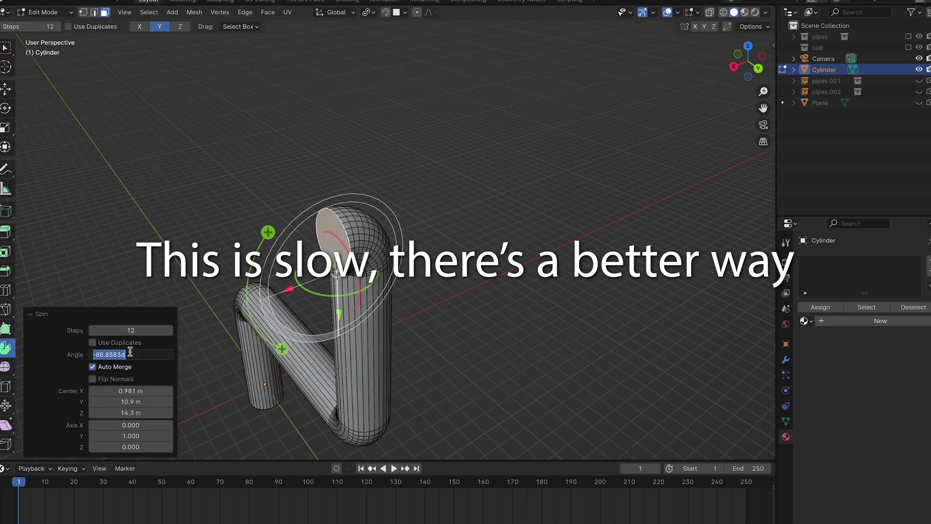
pyautogui.write('-90')
pyautogui.press('Return')
pyautogui.press('e')
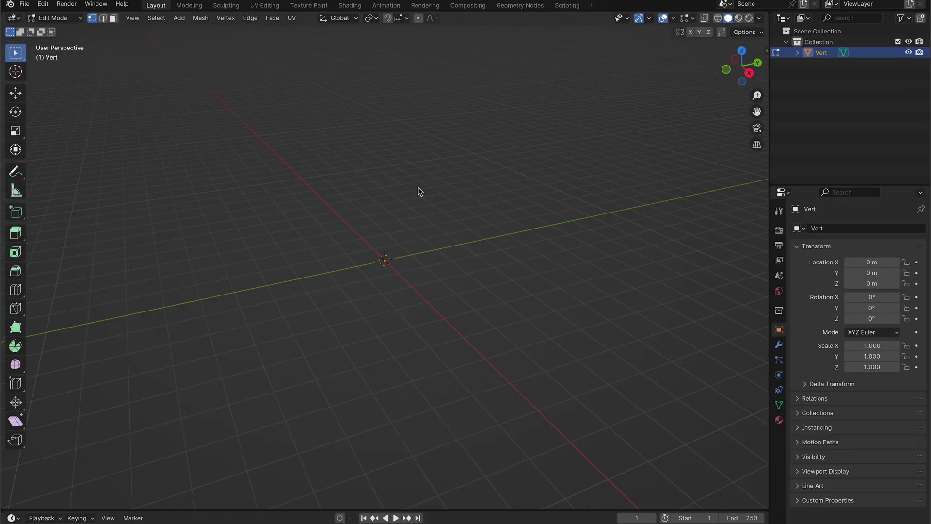
# Extrude the single vertex at the origin straight up along Z by about 3.8 m.
pyautogui.press('Tab')
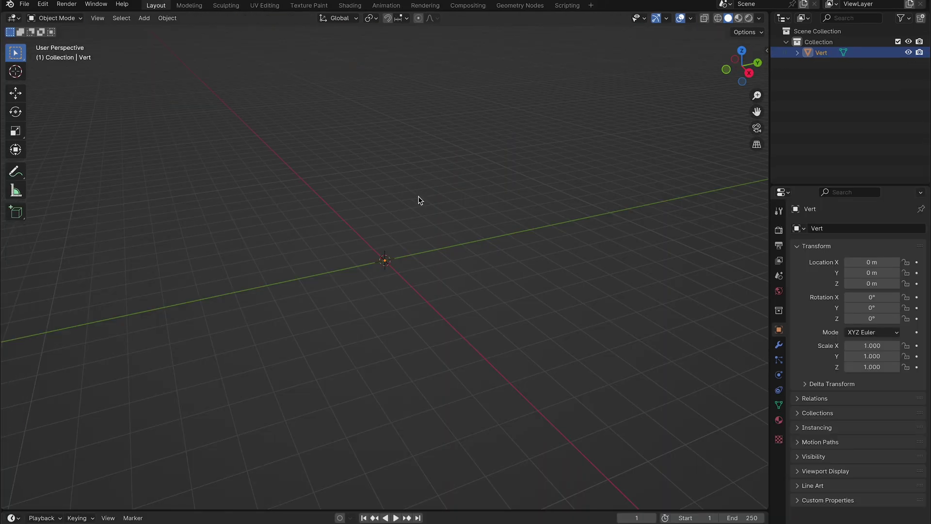
pyautogui.press('Tab')
pyautogui.press('e')
pyautogui.press('z')
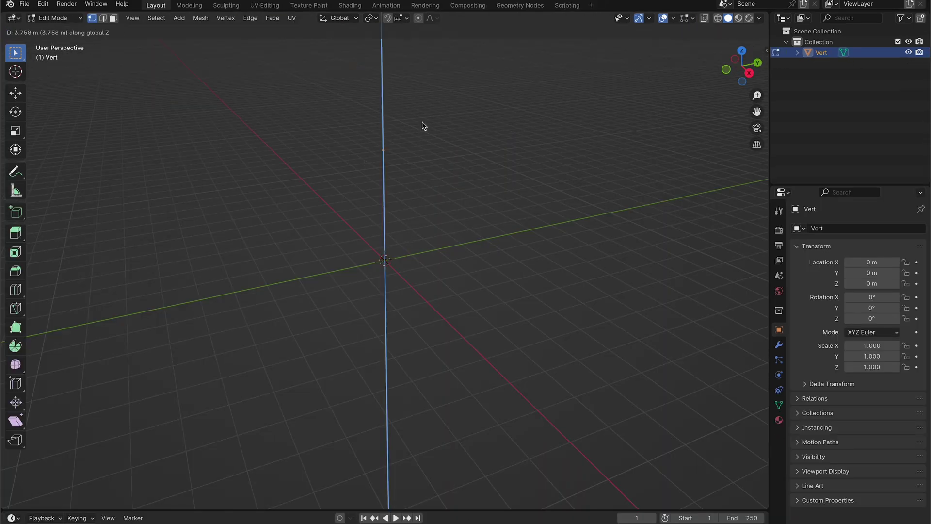
pyautogui.click(423, 125)
# Extrude the path's end vertex along the positive Y axis, and extrude its new end straight up along Z.
pyautogui.keyDown('shift'); pyautogui.moveTo(422, 126); pyautogui.dragTo(335, 209, button='middle'); pyautogui.keyUp('shift')
pyautogui.press('e')
pyautogui.press('y')
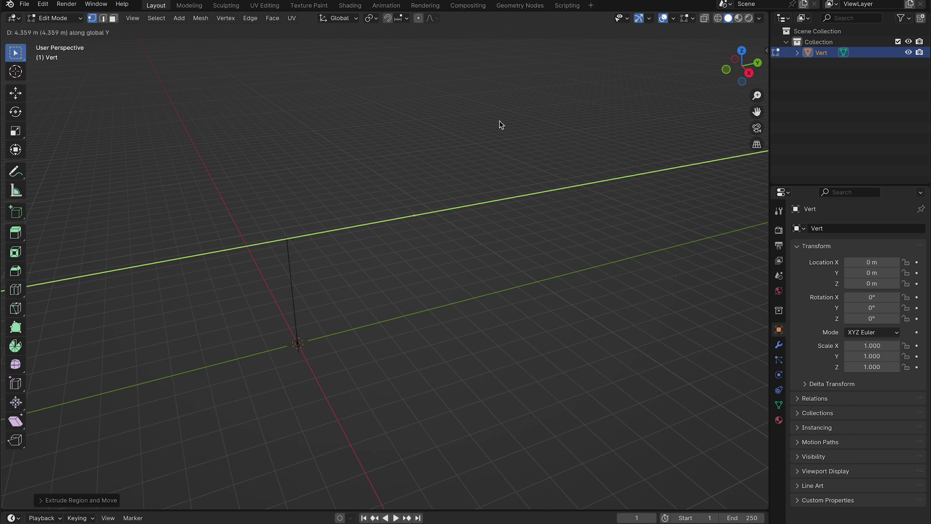
pyautogui.click(504, 120)
pyautogui.press('e')
pyautogui.press('z')
pyautogui.click(523, 449)
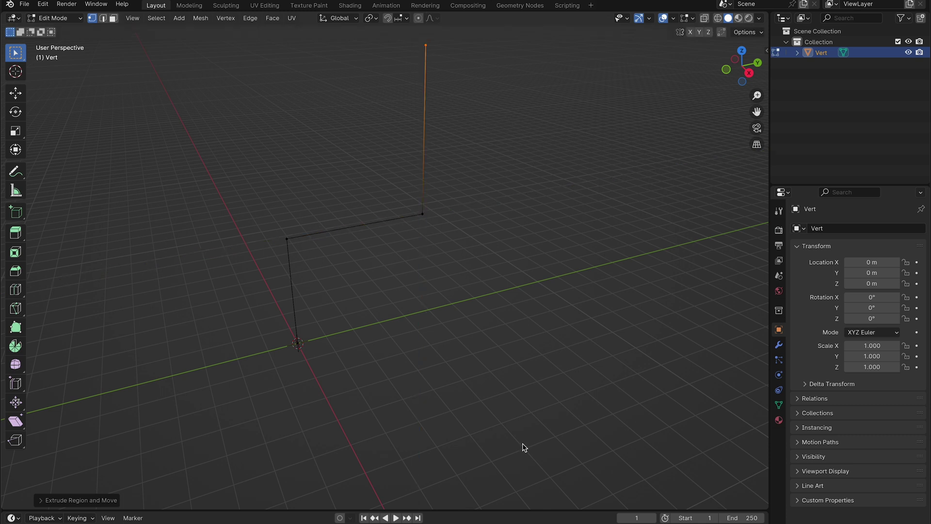
# Extrude the path's end vertex back along negative Y, and extrude its new end about 3.7 m up along Z.
pyautogui.moveTo(522, 444); pyautogui.dragTo(504, 280, button='middle')
pyautogui.press('e')
pyautogui.press('y')
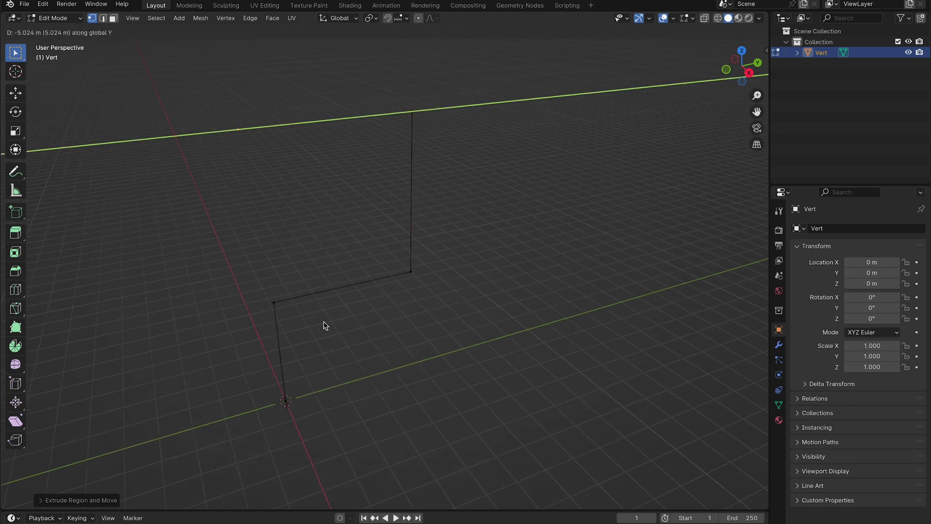
pyautogui.click(272, 331)
pyautogui.press('e')
pyautogui.press('z')
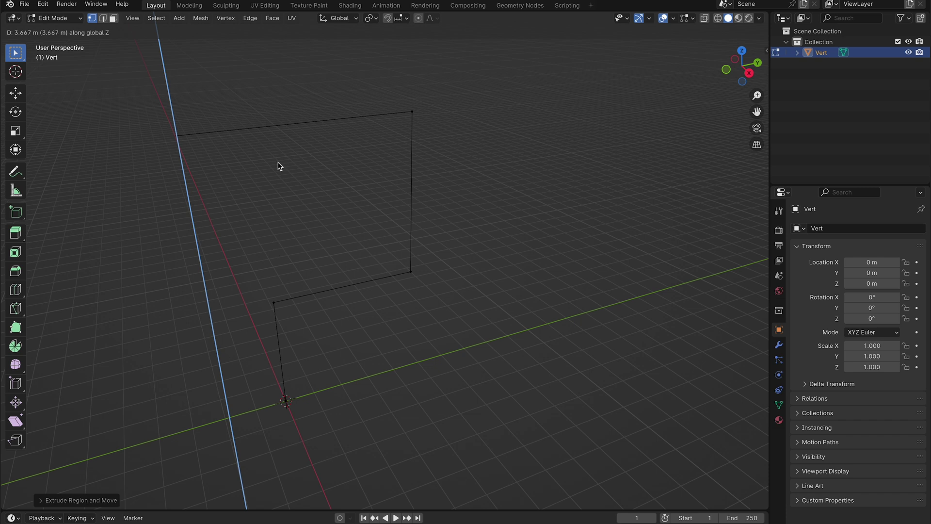
pyautogui.click(278, 166)
# Extrude the path's top end vertex horizontally along the positive X axis.
pyautogui.moveTo(278, 166); pyautogui.dragTo(375, 201, button='middle')
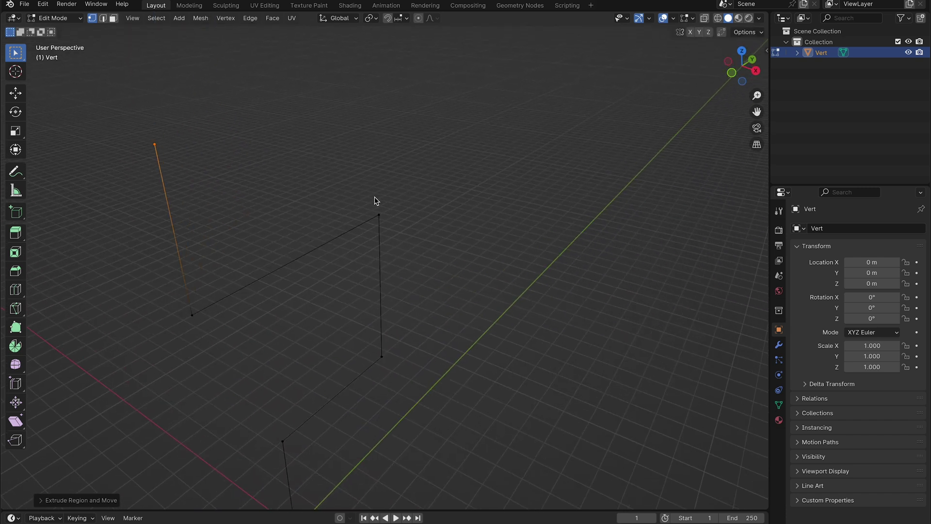
pyautogui.keyDown('shift'); pyautogui.scroll(-5, 393, 233); pyautogui.keyUp('shift')
pyautogui.scroll(-1, 335, 291)
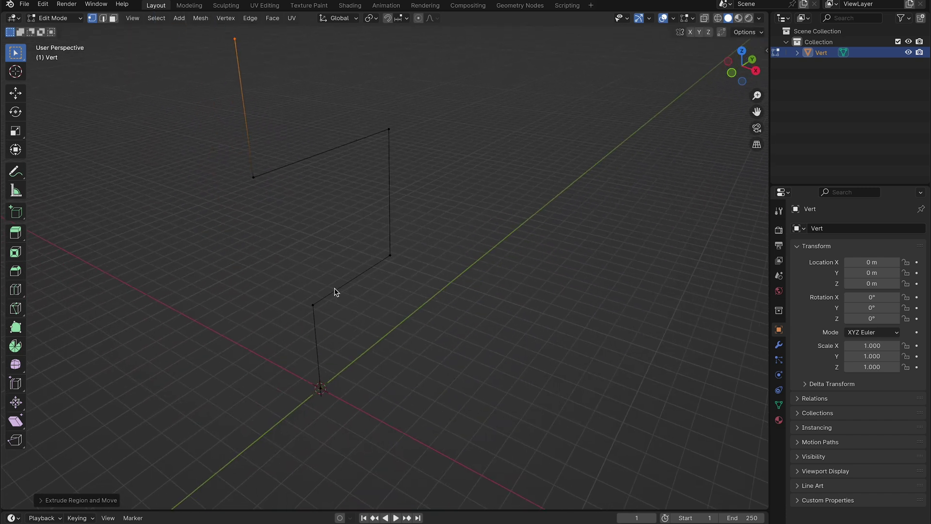
pyautogui.keyDown('shift'); pyautogui.scroll(3, 274, 102); pyautogui.keyUp('shift')
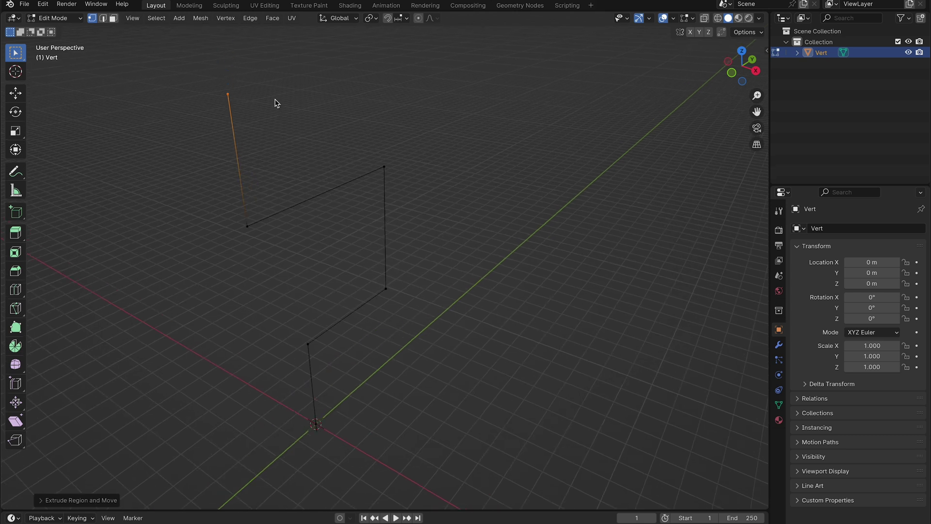
pyautogui.press('e')
pyautogui.press('y')
pyautogui.press('x')
pyautogui.click(389, 134)
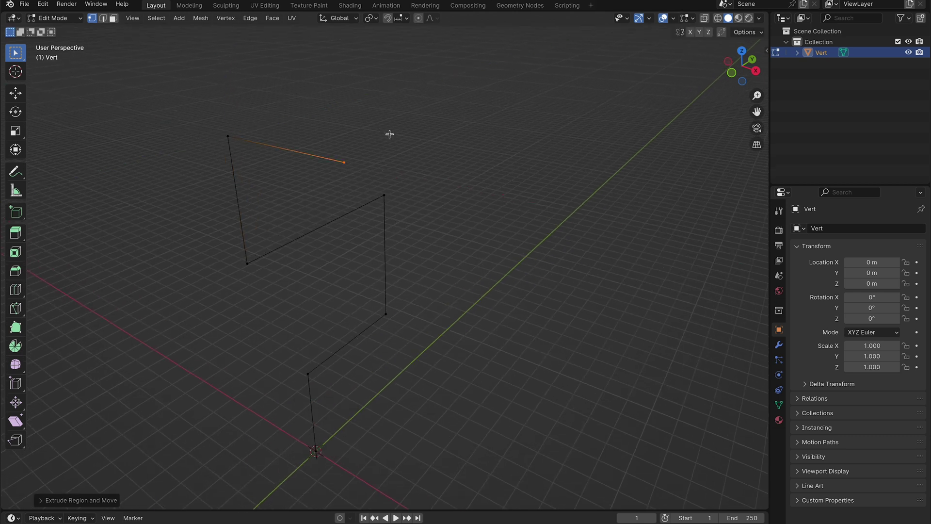
# Inspect the zigzag edge path from several angles, including in Object Mode.
pyautogui.scroll(-3, 390, 135)
pyautogui.hscroll(-2, 389, 134)
pyautogui.scroll(3, 389, 134)
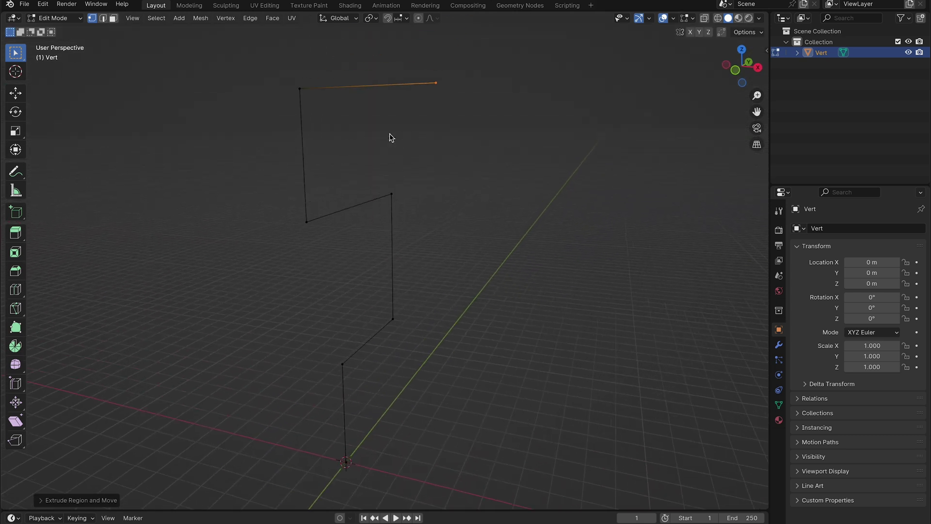
pyautogui.press('Tab')
pyautogui.hscroll(3, 386, 136)
pyautogui.scroll(3, 386, 135)
pyautogui.scroll(-3, 386, 135)
pyautogui.hscroll(-3, 386, 136)
pyautogui.hscroll(5, 385, 135)
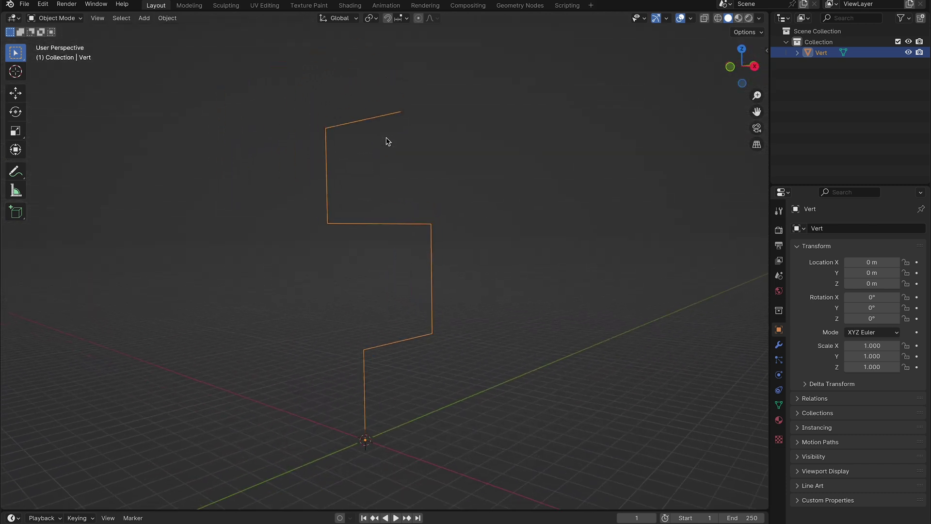
# Bevel the path's corner vertices with a width of about 1.04 m and 17 segments.
pyautogui.press('Tab')
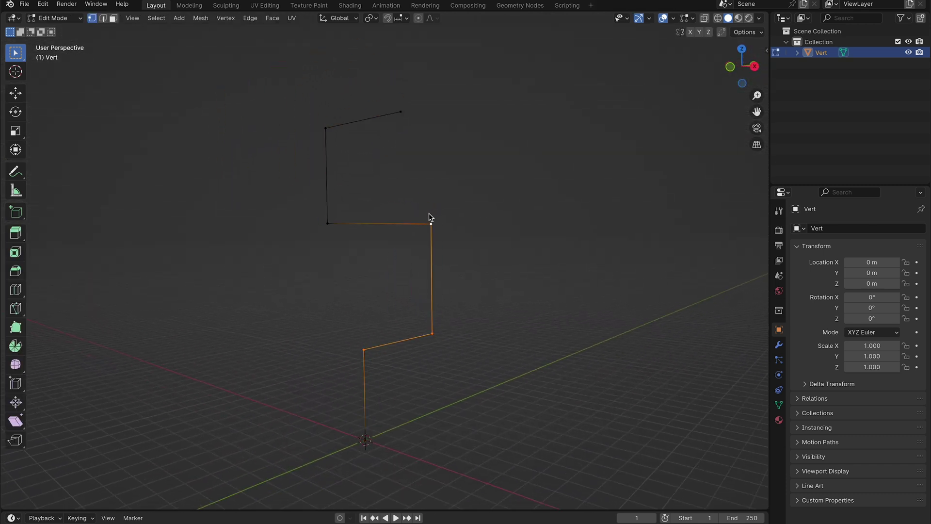
pyautogui.hotkey('ctrl', 'shift', 'b')
pyautogui.click(479, 150)
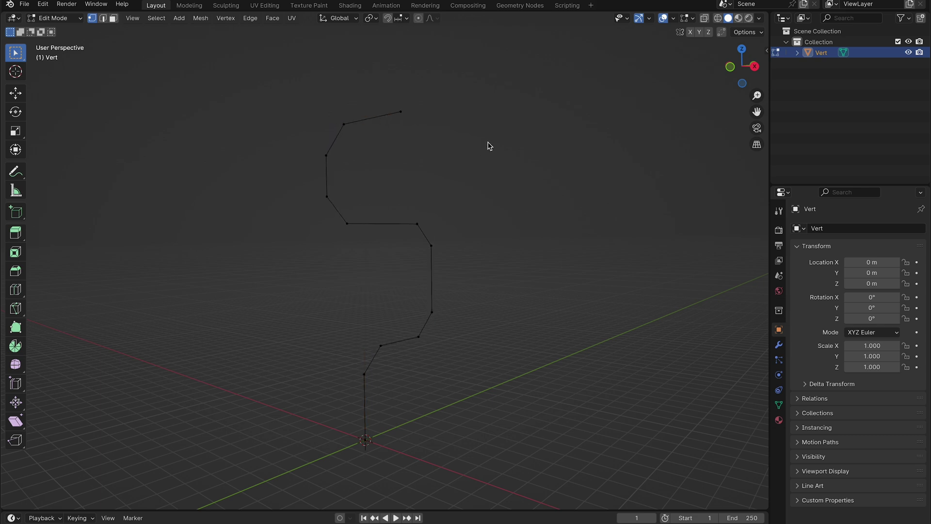
pyautogui.click(42, 500)
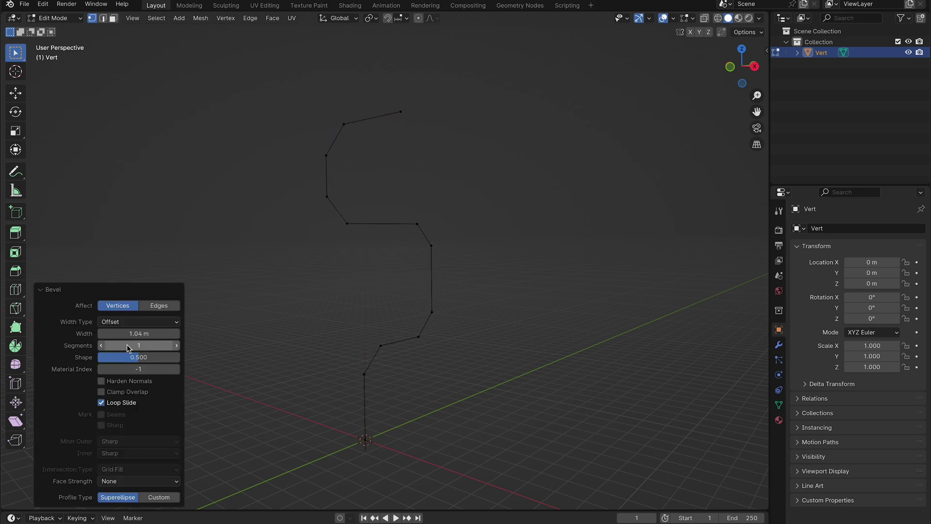
pyautogui.moveTo(138, 345); pyautogui.dragTo(160, 345)
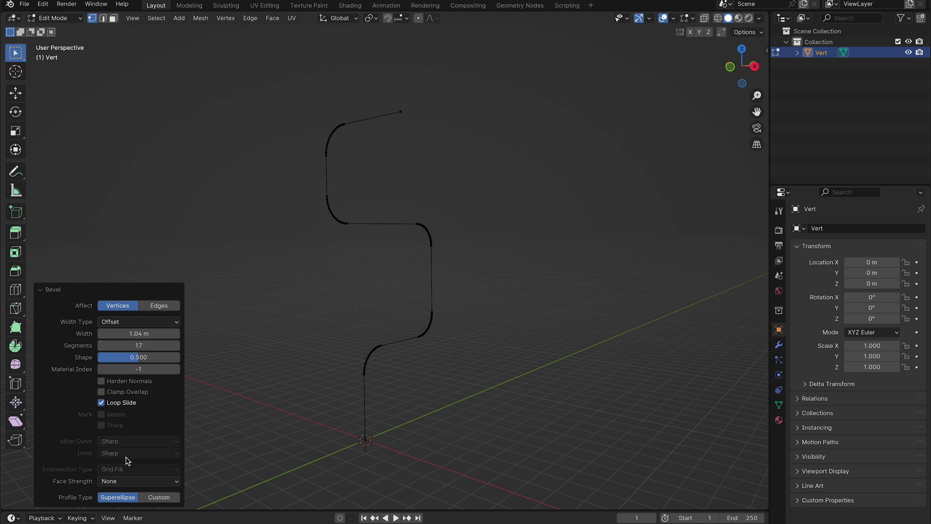
# Try a custom bevel profile with a wavy three-point curve, and return the profile type to Superellipse.
pyautogui.click(131, 481)
pyautogui.click(135, 493)
pyautogui.click(158, 497)
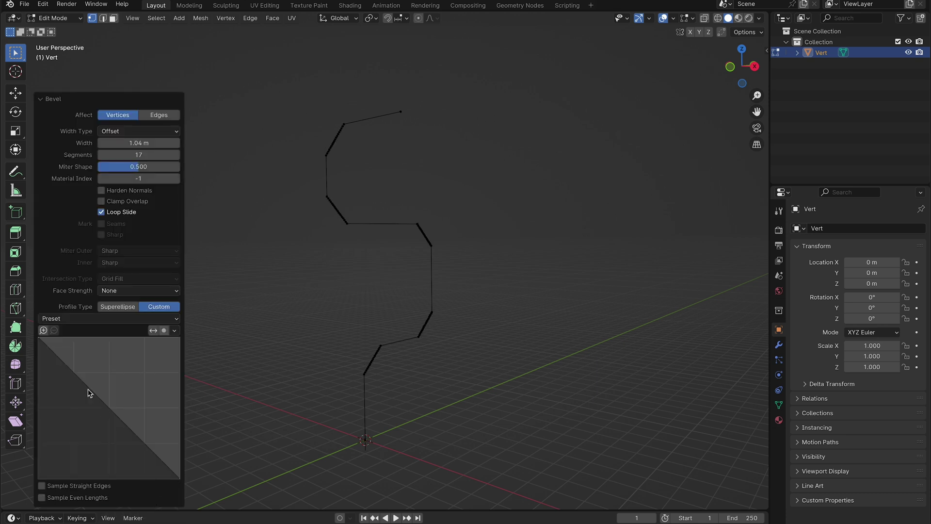
pyautogui.moveTo(89, 393); pyautogui.dragTo(79, 409)
pyautogui.moveTo(55, 362); pyautogui.dragTo(94, 351)
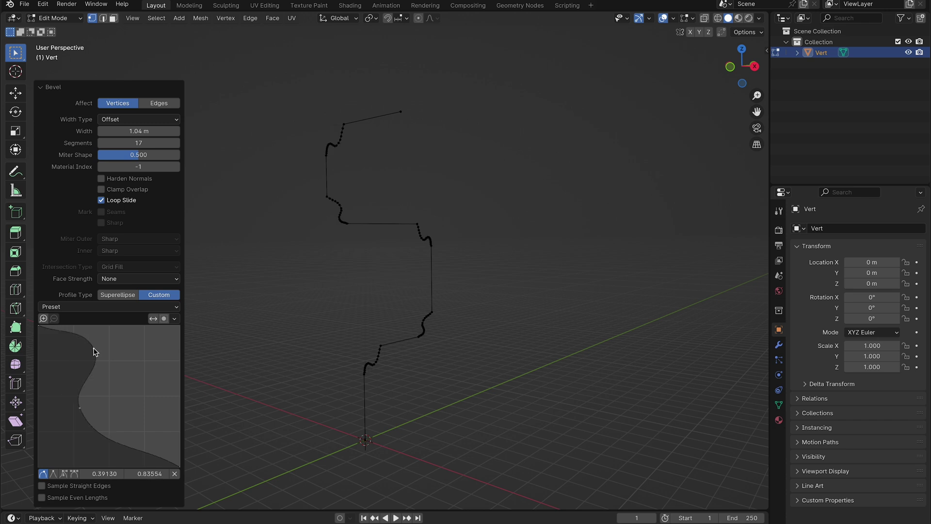
pyautogui.moveTo(121, 447); pyautogui.dragTo(136, 403)
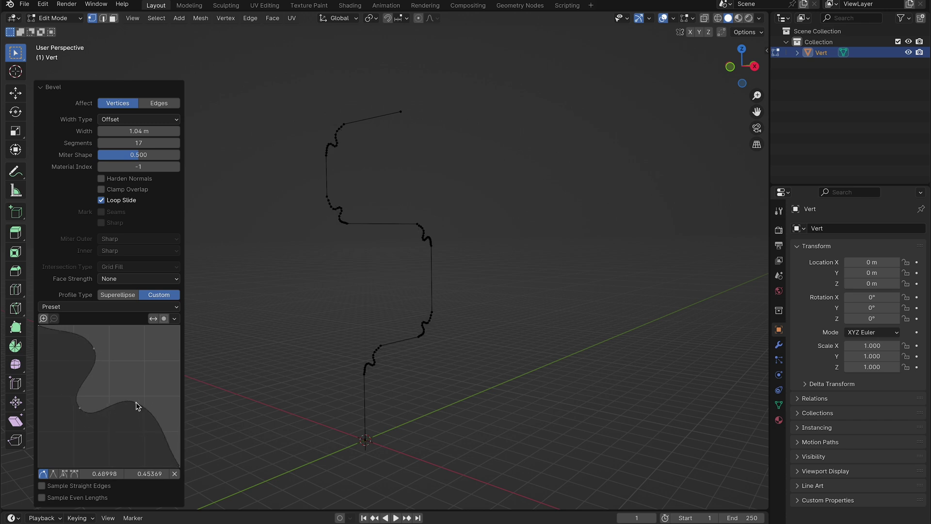
pyautogui.moveTo(369, 265); pyautogui.dragTo(374, 270, button='middle')
pyautogui.scroll(1, 373, 267)
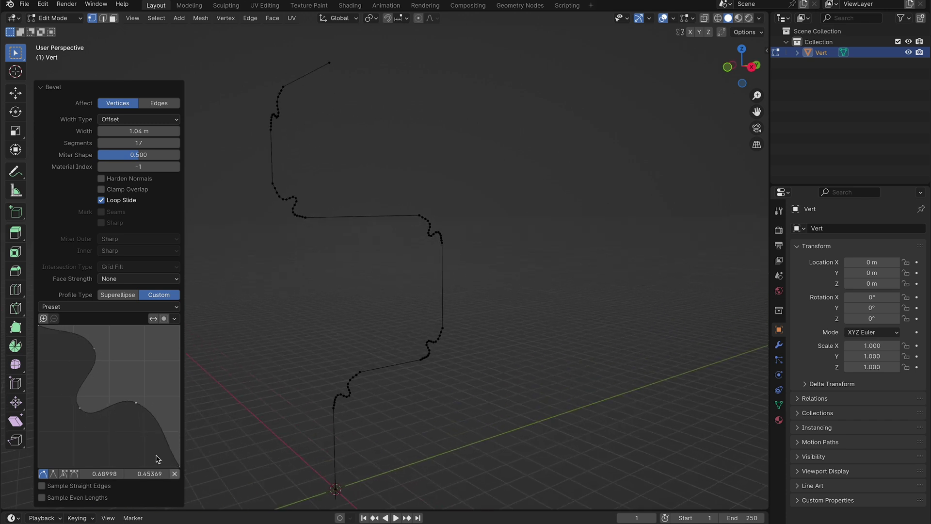
pyautogui.click(119, 295)
pyautogui.moveTo(338, 302); pyautogui.dragTo(340, 303, button='middle')
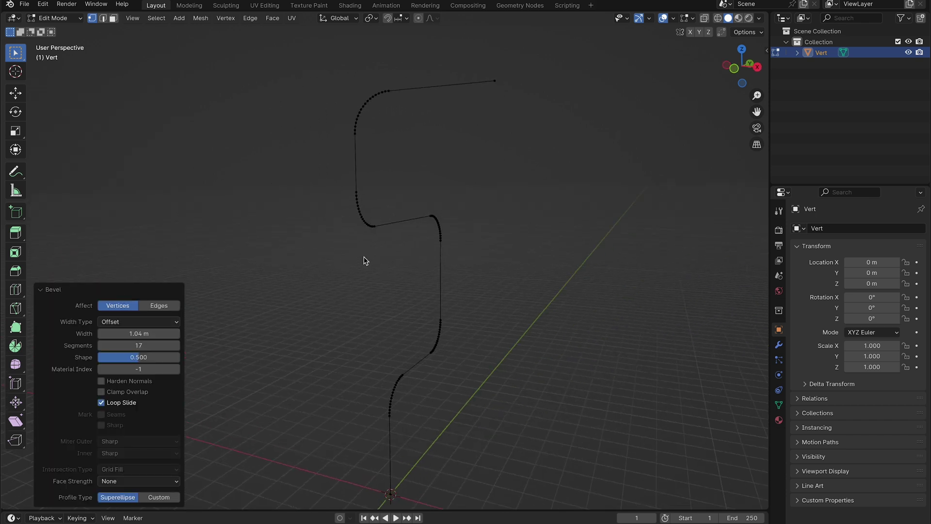
# Convert the rounded edge path from a mesh to a curve object in Object Mode.
pyautogui.press('Tab')
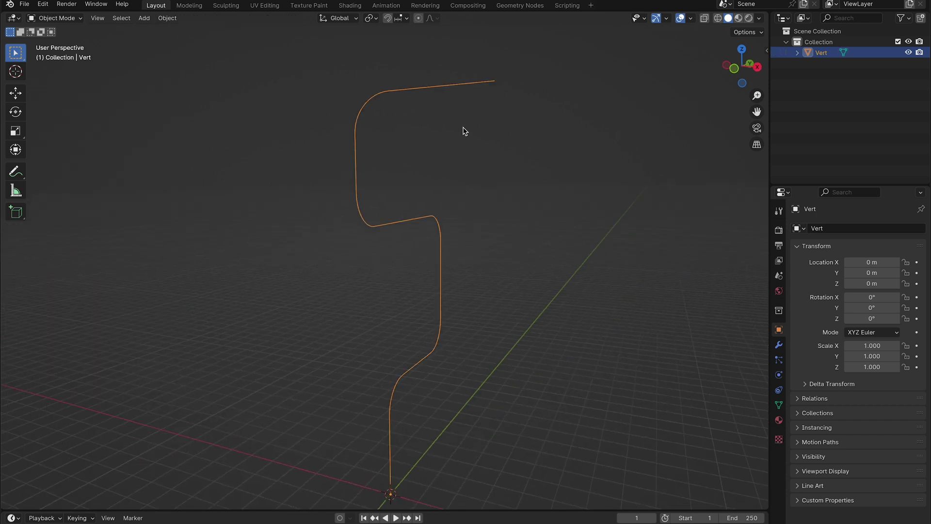
pyautogui.rightClick(464, 130)
pyautogui.press('F3')
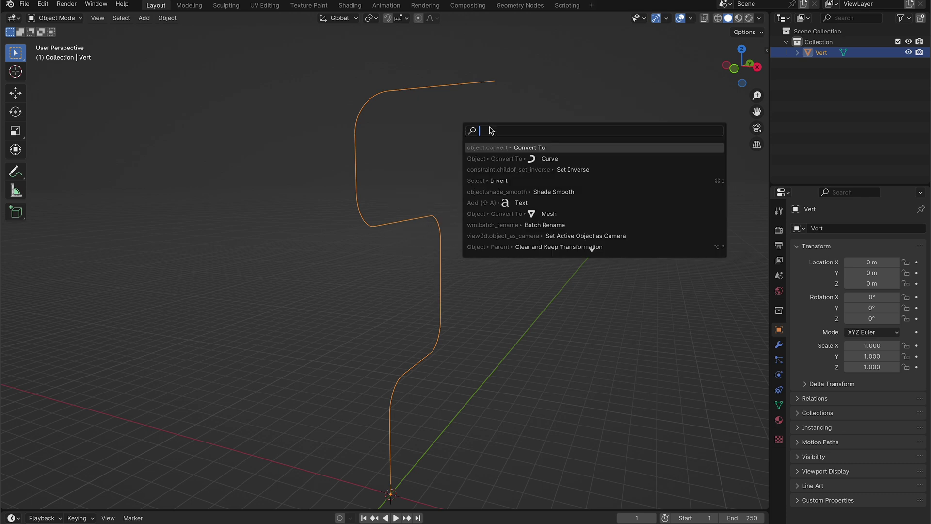
pyautogui.click(487, 148)
pyautogui.click(487, 146)
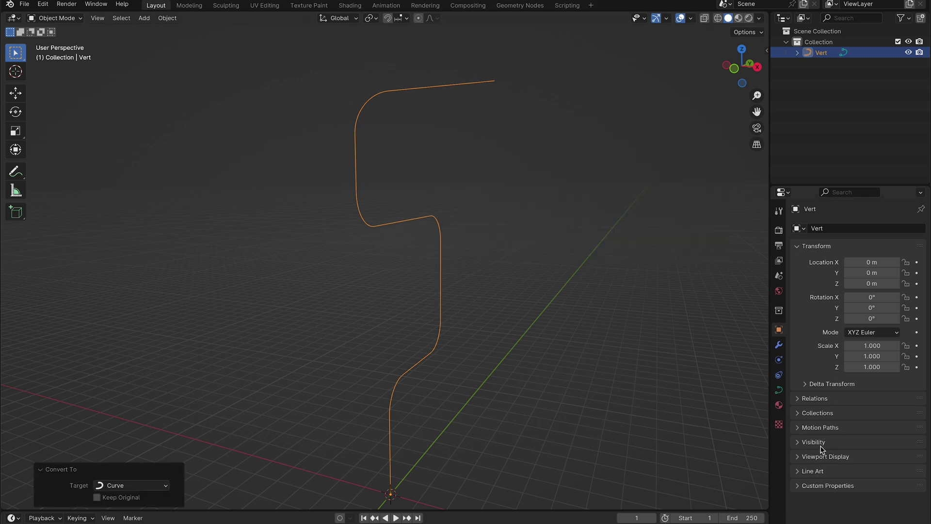
# Give the curve a round geometry bevel with a depth of 0.42 m and a resolution of 11.
pyautogui.click(818, 248)
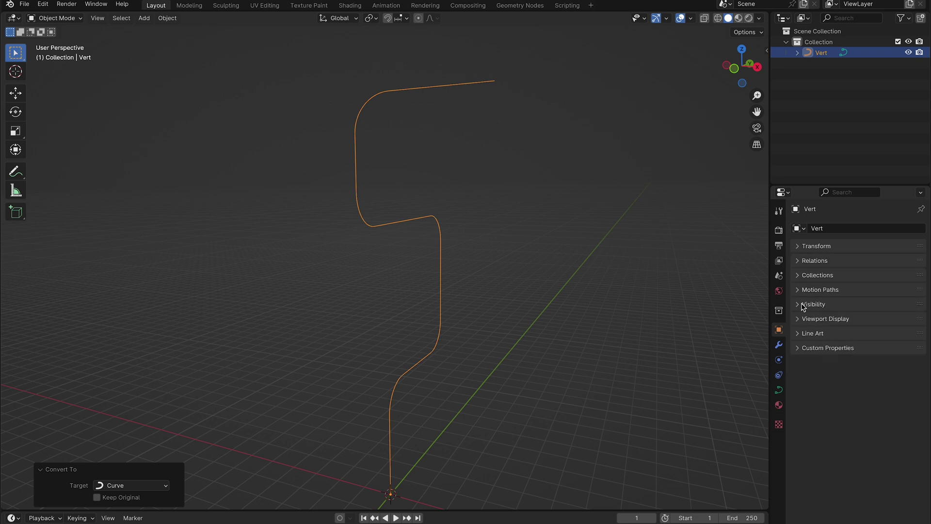
pyautogui.click(780, 390)
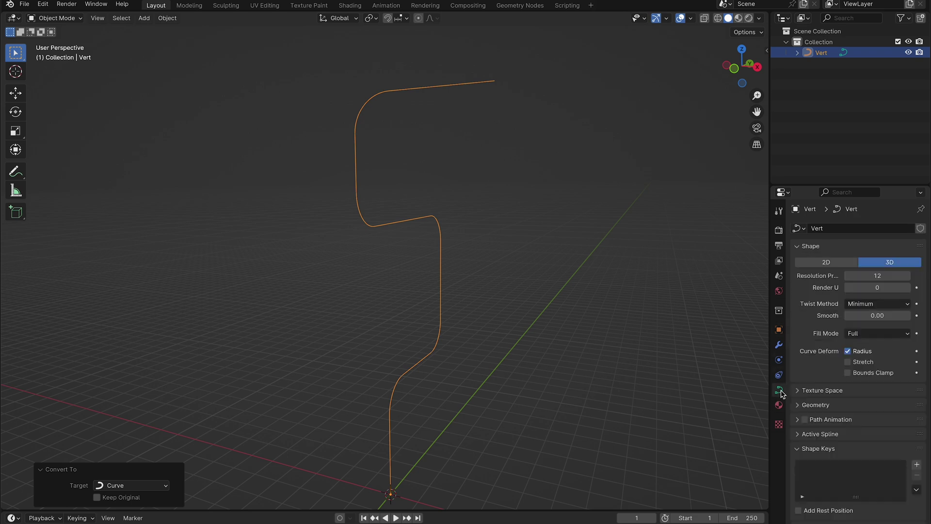
pyautogui.click(806, 406)
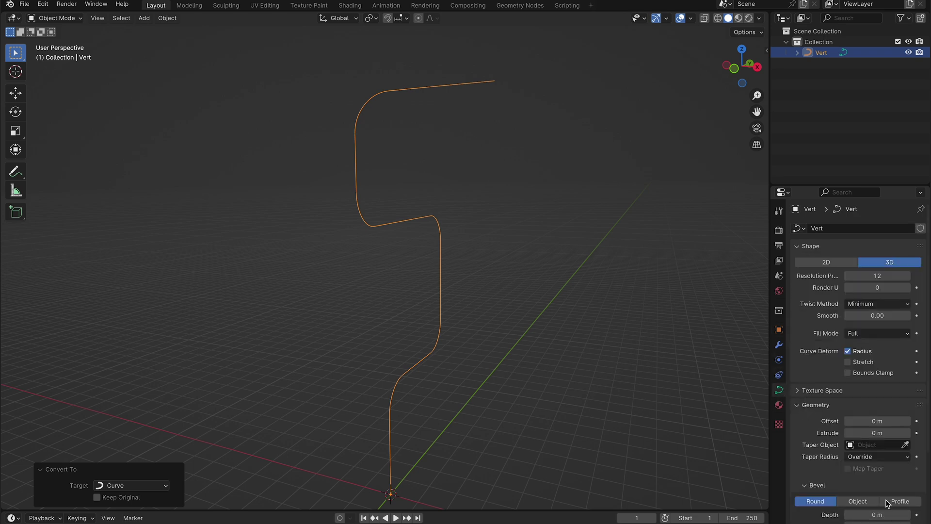
pyautogui.scroll(-5, 875, 428)
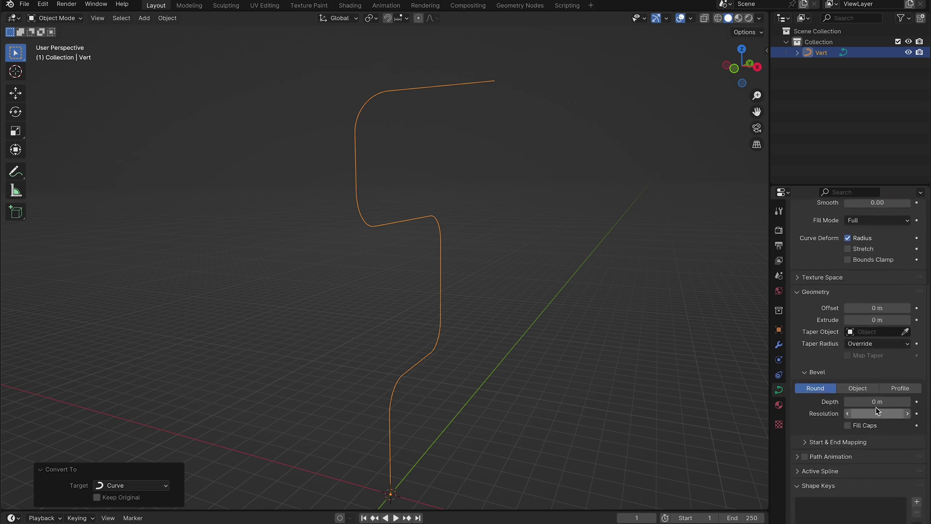
pyautogui.moveTo(877, 401); pyautogui.dragTo(908, 401)
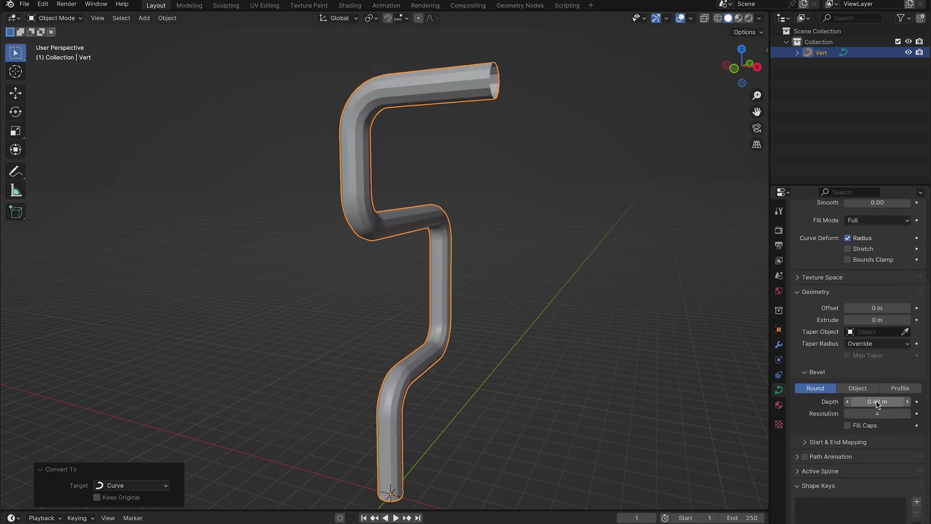
pyautogui.moveTo(877, 413); pyautogui.dragTo(892, 413)
# Apply smooth shading to the pipe curve, deselect it, and check its surface from several angles.
pyautogui.rightClick(483, 217)
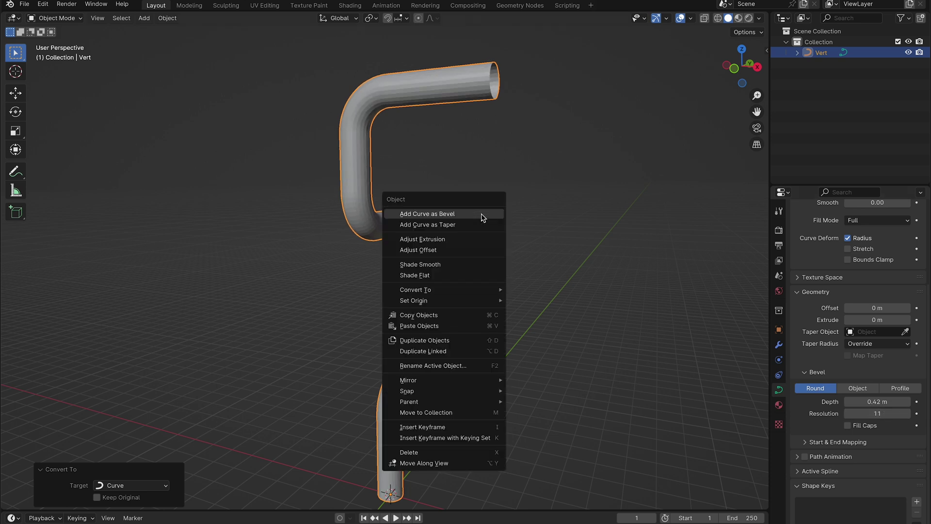
pyautogui.click(468, 326)
pyautogui.rightClick(364, 157)
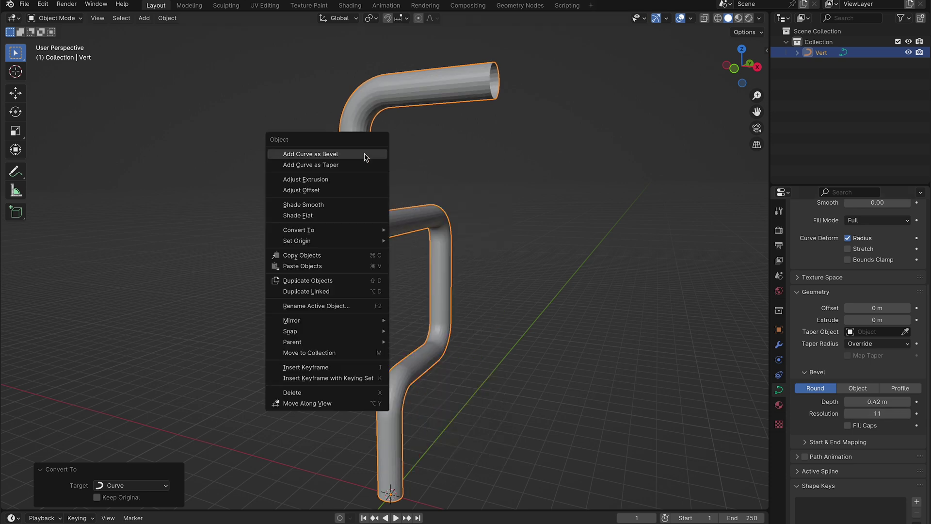
pyautogui.click(351, 207)
pyautogui.click(502, 198)
pyautogui.hscroll(5, 501, 198)
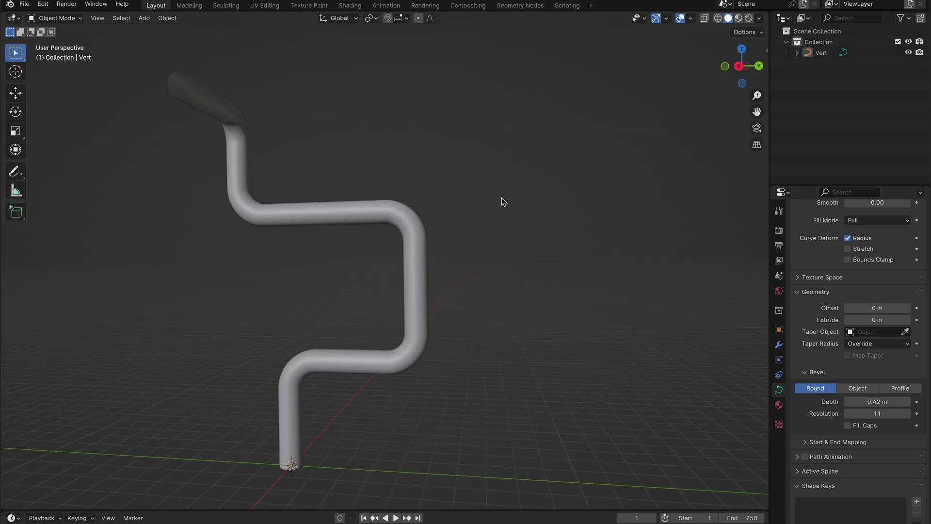
pyautogui.hscroll(-4, 501, 198)
pyautogui.moveTo(501, 198); pyautogui.dragTo(540, 183, button='middle')
# Convert the pipe curve to a mesh object.
pyautogui.click(427, 232)
pyautogui.press('space')
pyautogui.click(429, 215)
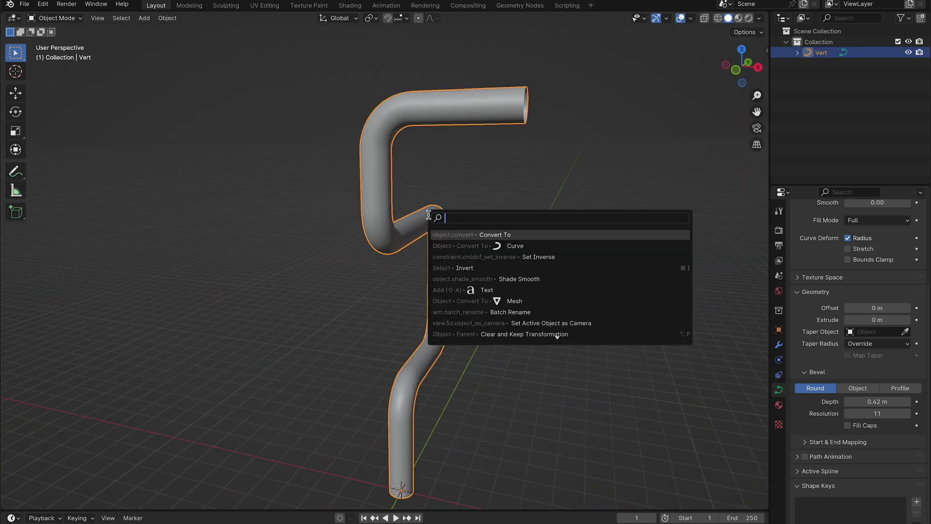
pyautogui.write('conver')
pyautogui.click(457, 235)
pyautogui.click(454, 247)
pyautogui.moveTo(514, 246); pyautogui.dragTo(452, 246, button='middle')
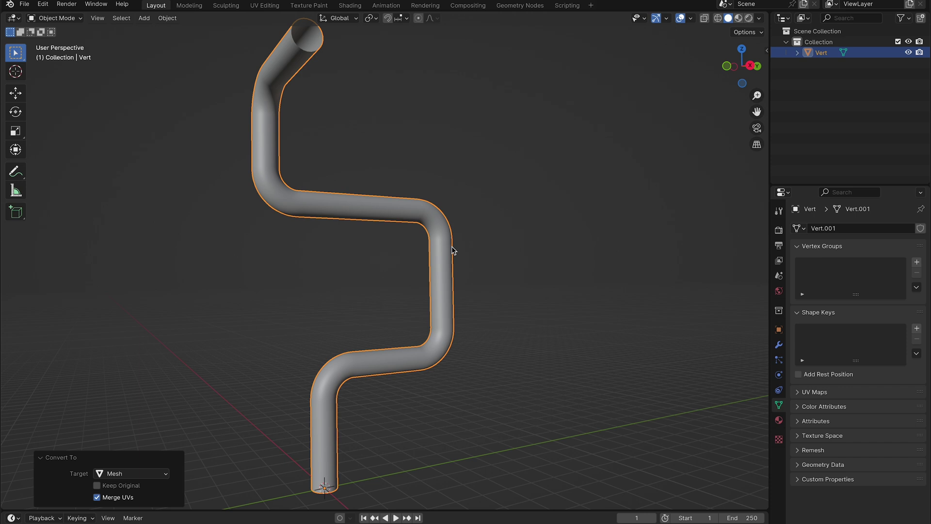
# Cut an edge loop near one end of the middle horizontal section at a factor of about -0.83, and flatten it with a Y scale of 0.
pyautogui.press('Tab')
pyautogui.moveTo(340, 187); pyautogui.dragTo(332, 203, button='middle')
pyautogui.scroll(2, 333, 206)
pyautogui.hotkey('ctrl', 'r')
pyautogui.click(333, 205)
pyautogui.click(254, 237)
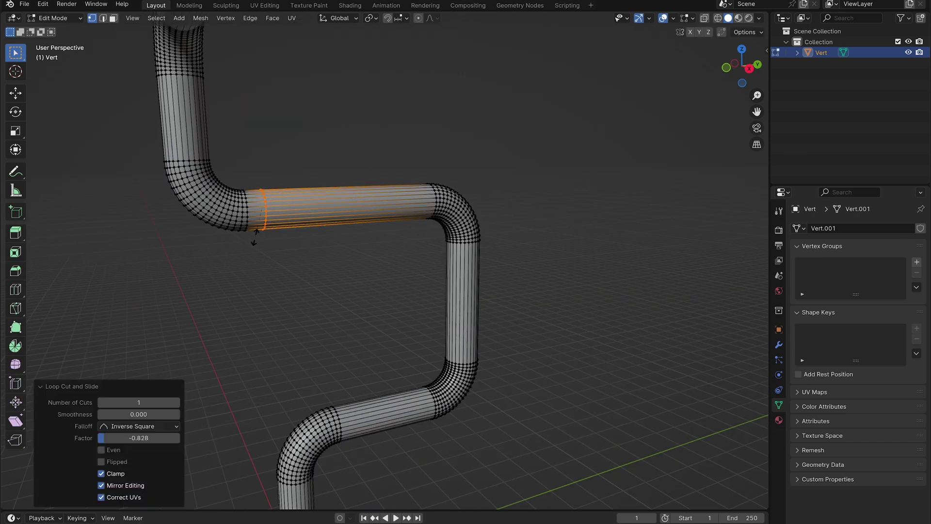
pyautogui.press('s')
pyautogui.press('x')
pyautogui.press('y')
pyautogui.press('0')
pyautogui.press('Return')
# Add an edge loop near the opposite end of the middle horizontal section and flatten it with a Y scale of 0.
pyautogui.press('g')
pyautogui.press('g')
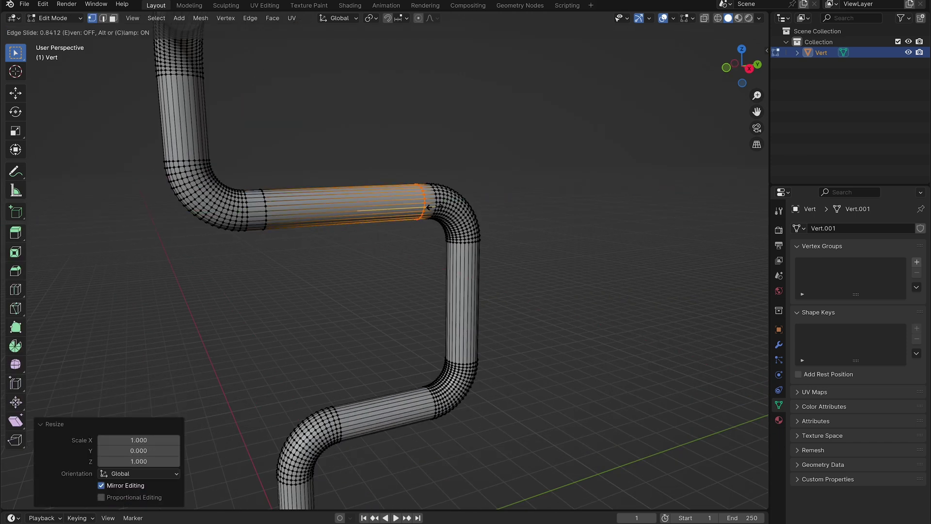
pyautogui.click(428, 207)
pyautogui.press('s')
pyautogui.press('y')
pyautogui.press('0')
pyautogui.press('Return')
# Cut further edge loops into the upper sections of the pipe near their bends.
pyautogui.hotkey('ctrl', 'r')
pyautogui.click(206, 123)
pyautogui.rightClick(206, 123)
pyautogui.moveTo(162, 118); pyautogui.dragTo(219, 117, button='middle')
pyautogui.hotkey('ctrl', 'r')
pyautogui.click(410, 50)
pyautogui.click(356, 51)
# Add an edge loop near each end of the middle vertical section, flattened with a Z scale of 0 and positioned along Z.
pyautogui.keyDown('shift'); pyautogui.moveTo(421, 228); pyautogui.dragTo(381, 125, button='middle'); pyautogui.keyUp('shift')
pyautogui.hotkey('ctrl', 'r')
pyautogui.click(439, 191)
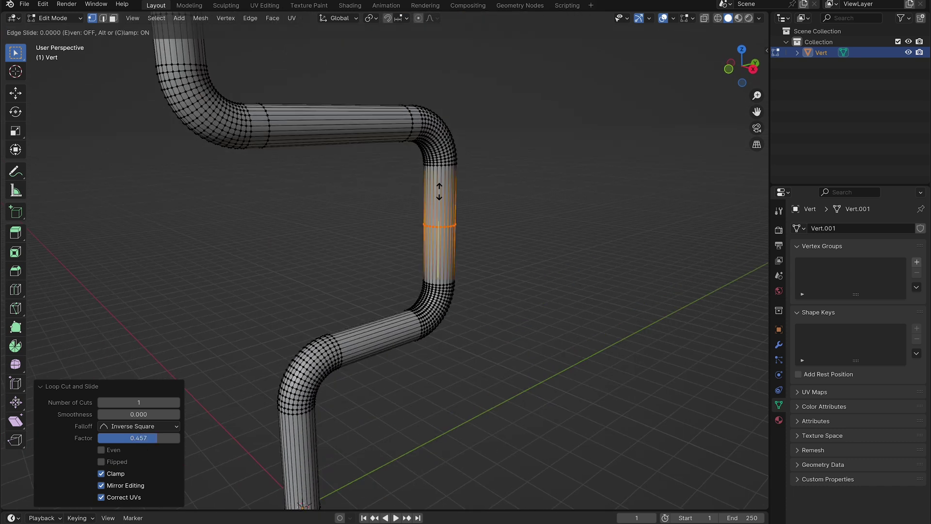
pyautogui.click(439, 191)
pyautogui.press('s')
pyautogui.press('z')
pyautogui.press('0')
pyautogui.press('Return')
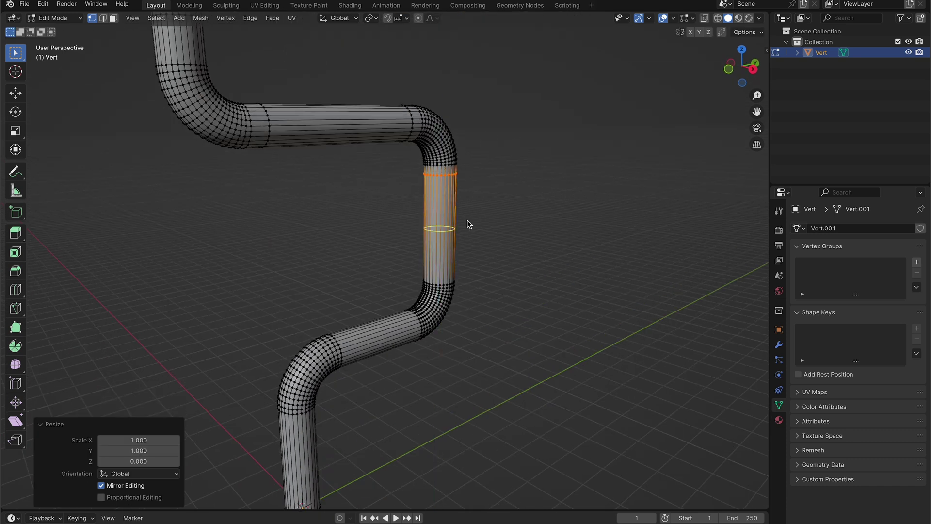
pyautogui.press('g')
pyautogui.press('z')
pyautogui.click(395, 316)
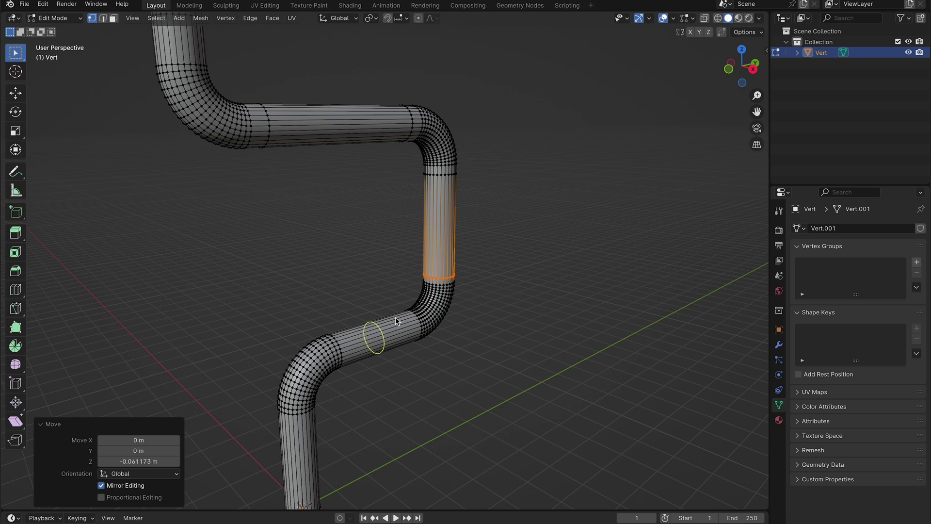
# Add a loop to the lower horizontal section, flatten it with a Y scale of 0, and move it about 1.06 m along Y toward the middle vertical section.
pyautogui.click(395, 318)
pyautogui.press('s')
pyautogui.press('y')
pyautogui.press('0')
pyautogui.press('Return')
pyautogui.press('g')
pyautogui.press('y')
pyautogui.click(423, 308)
# Cut edge loops on both sides of the lowest bend, flattening the one on the horizontal section with a Y scale of 0.
pyautogui.hotkey('ctrl', 'r')
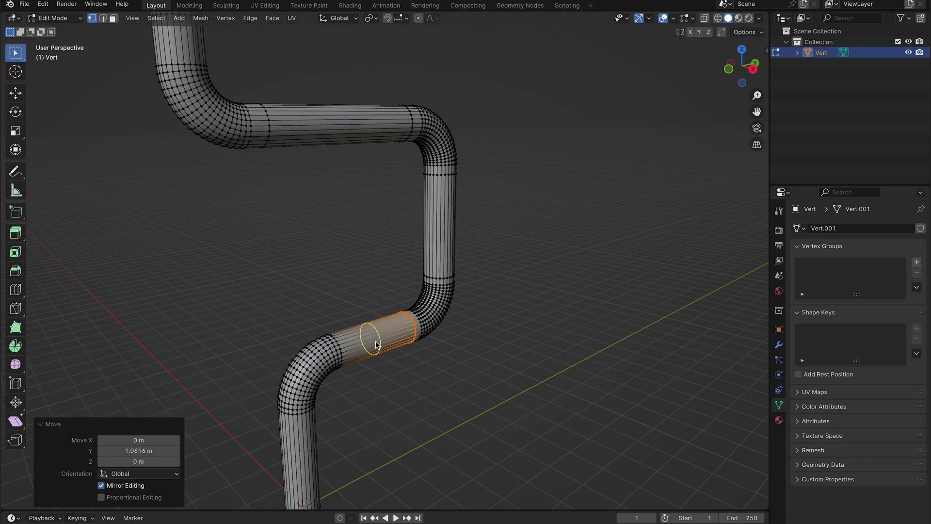
pyautogui.click(376, 345)
pyautogui.click(345, 362)
pyautogui.press('s')
pyautogui.press('y')
pyautogui.press('0')
pyautogui.press('Return')
pyautogui.keyDown('shift'); pyautogui.moveTo(335, 412); pyautogui.dragTo(349, 365, button='middle'); pyautogui.keyUp('shift')
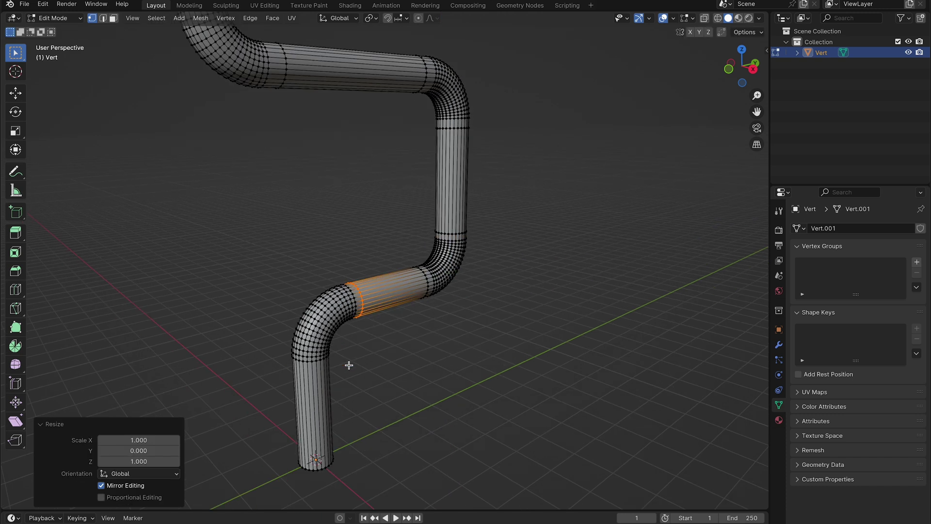
pyautogui.hotkey('ctrl', 'r')
pyautogui.click(323, 351)
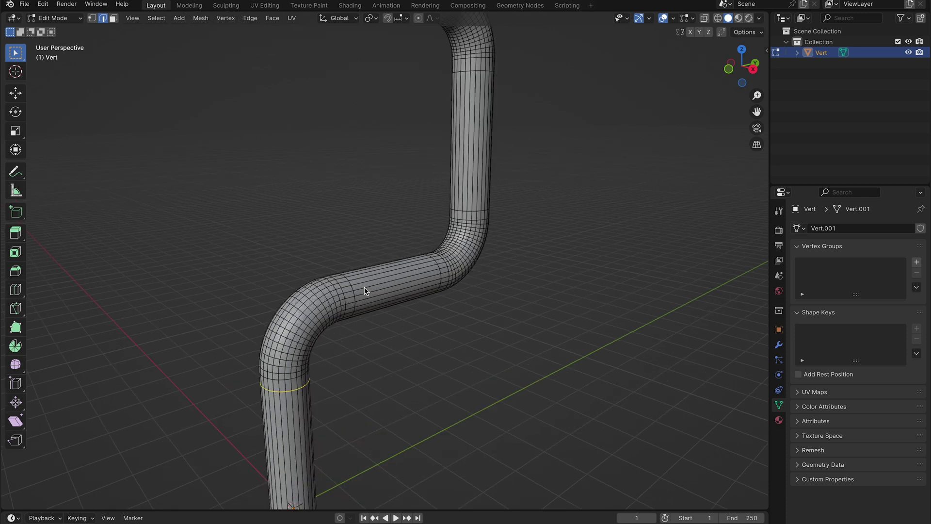
# Select the added edge loops beside all the bends along the pipe in edge select mode.
pyautogui.keyDown('alt'); pyautogui.keyDown('shift'); pyautogui.click(353, 295); pyautogui.keyUp('shift'); pyautogui.keyUp('alt')
pyautogui.moveTo(440, 270); pyautogui.dragTo(464, 248, button='middle')
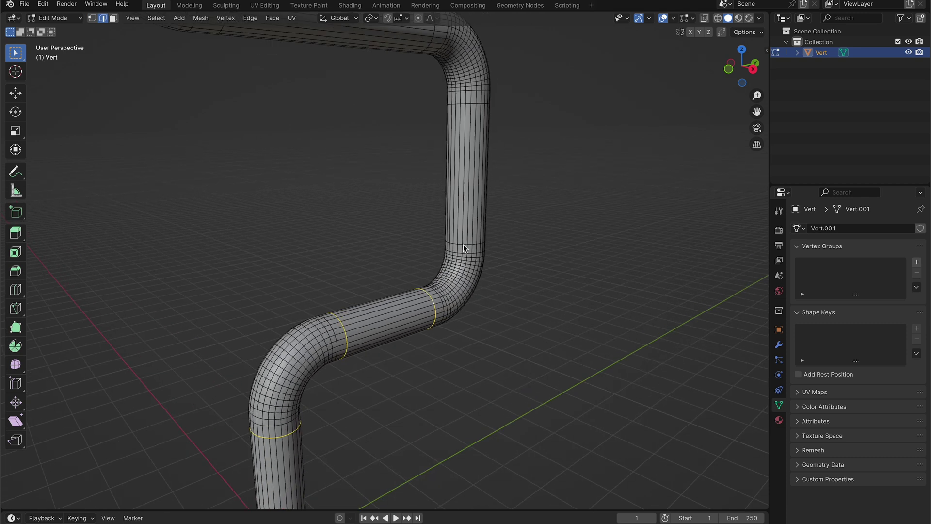
pyautogui.keyDown('alt'); pyautogui.keyDown('shift'); pyautogui.click(468, 103); pyautogui.keyUp('shift'); pyautogui.keyUp('alt')
pyautogui.moveTo(468, 103); pyautogui.dragTo(428, 98, button='middle')
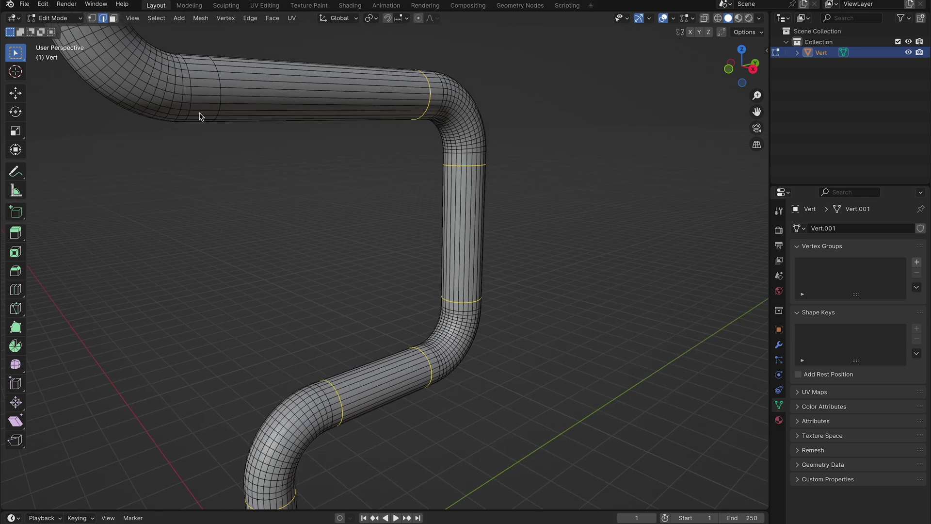
pyautogui.keyDown('alt'); pyautogui.keyDown('shift'); pyautogui.click(220, 81); pyautogui.keyUp('shift'); pyautogui.keyUp('alt')
pyautogui.hotkey('ctrl', 'z')
pyautogui.keyDown('alt'); pyautogui.keyDown('shift'); pyautogui.click(221, 88); pyautogui.keyUp('shift'); pyautogui.keyUp('alt')
pyautogui.keyDown('shift'); pyautogui.moveTo(221, 88); pyautogui.dragTo(244, 109, button='middle'); pyautogui.keyUp('shift')
pyautogui.moveTo(439, 136); pyautogui.dragTo(439, 136, button='middle')
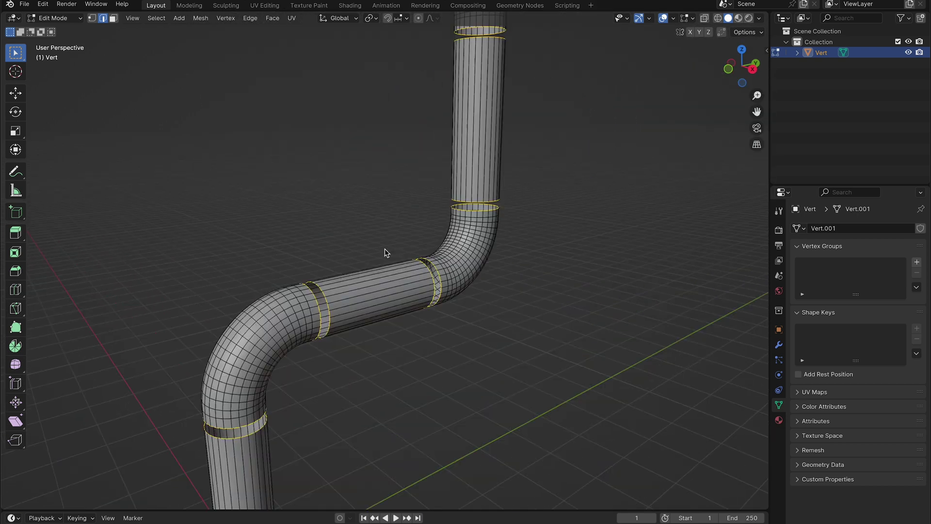
# Form flanges from the loops with a 90° Offset Edges extrusion 0.2 wide, and inset their rims to make a narrow groove.
pyautogui.press('super+e')
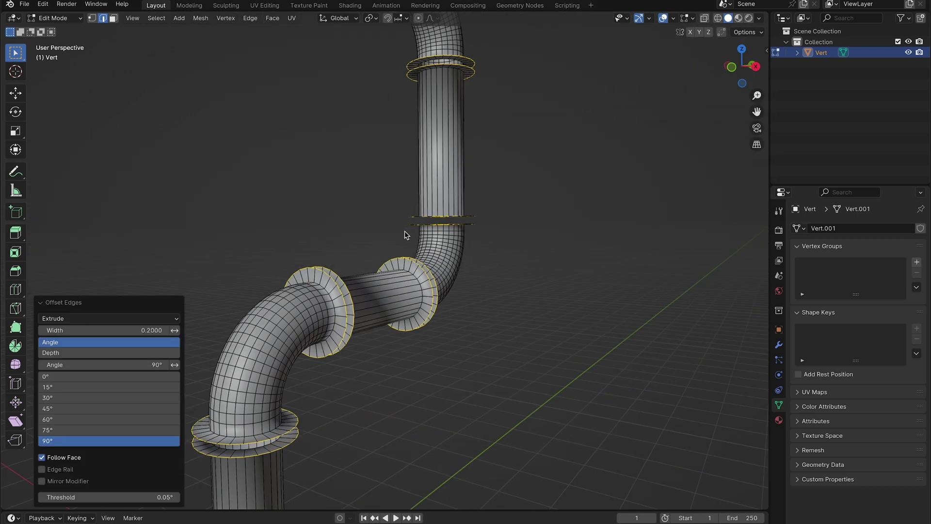
pyautogui.press('F3')
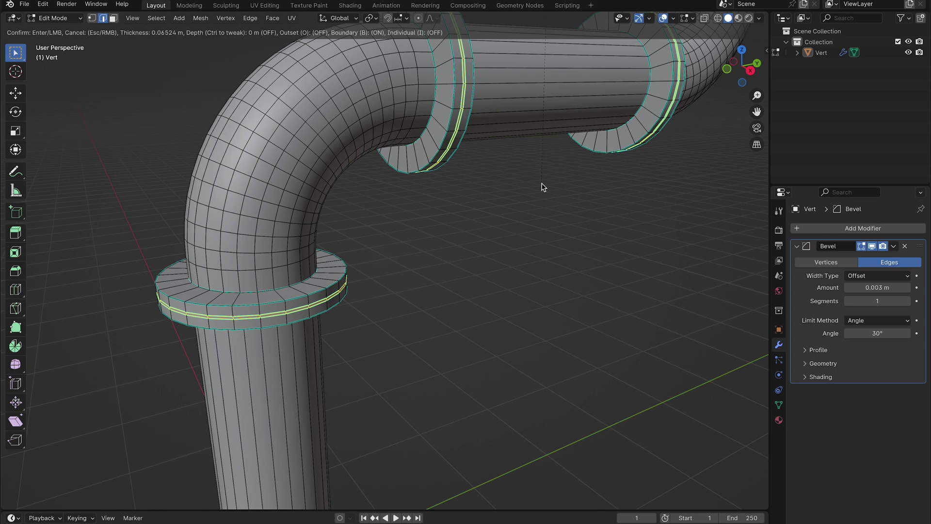
pyautogui.press('super+e')
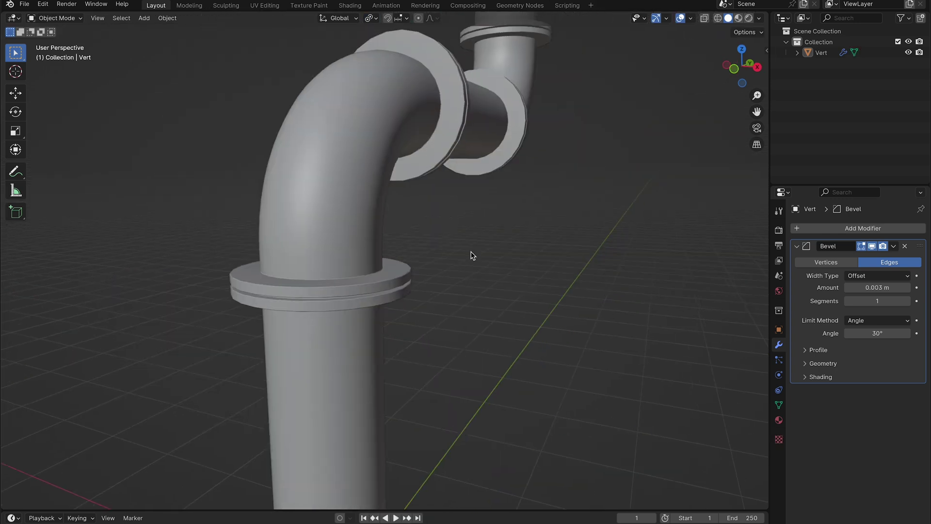
pyautogui.moveTo(472, 255); pyautogui.dragTo(470, 255, button='middle')
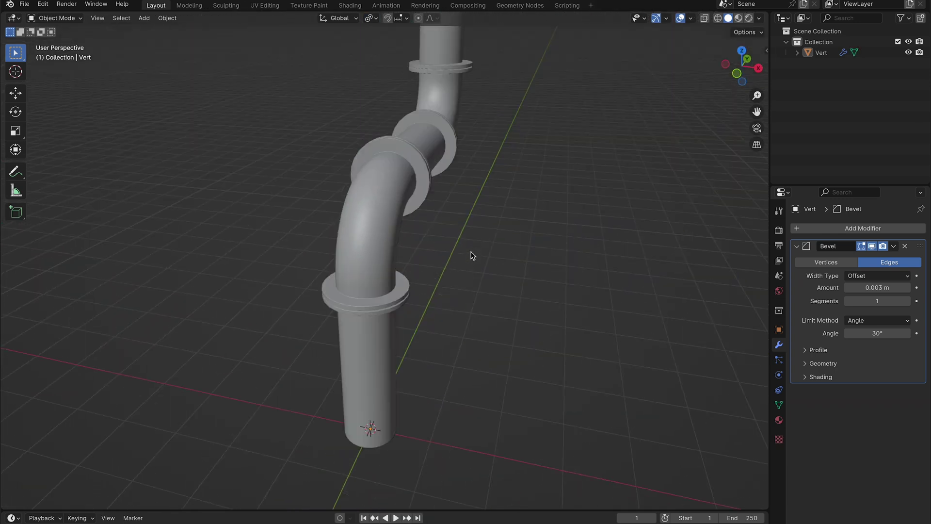
# Hide the pipe and create a new collection named bolt.
pyautogui.press('h')
pyautogui.rightClick(807, 152)
pyautogui.click(805, 148)
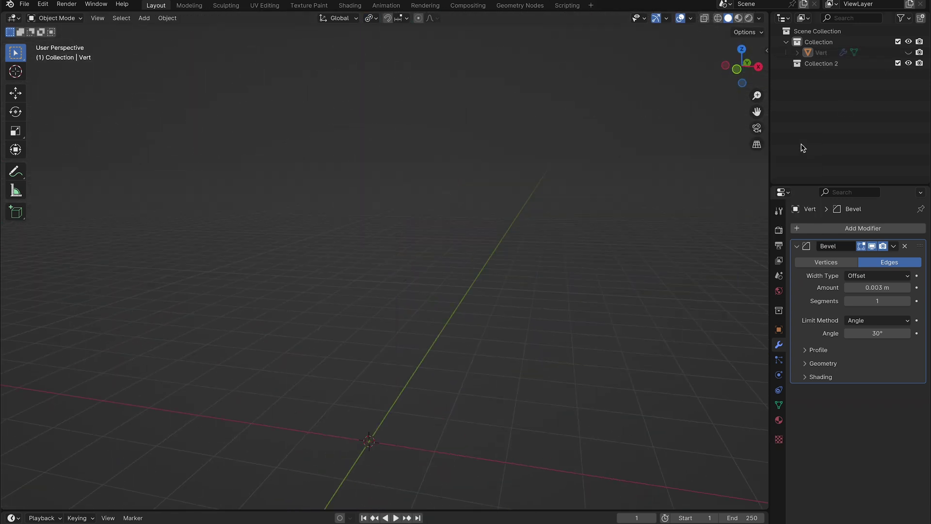
pyautogui.doubleClick(817, 64)
pyautogui.write('bolt')
pyautogui.press('Return')
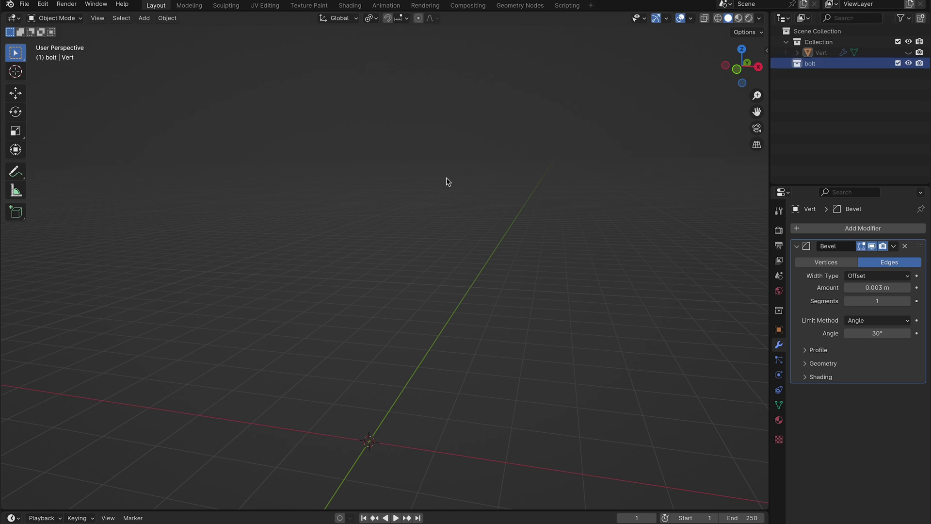
# Add a six-vertex mesh circle to the bolt collection and scale it down to about 0.216 in Edit Mode.
pyautogui.click(144, 20)
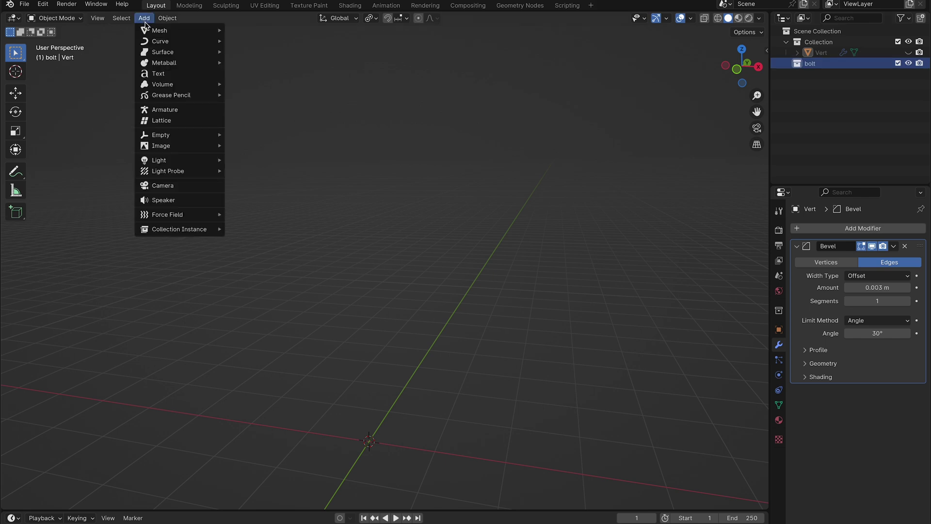
pyautogui.moveTo(162, 31)
pyautogui.click(253, 51)
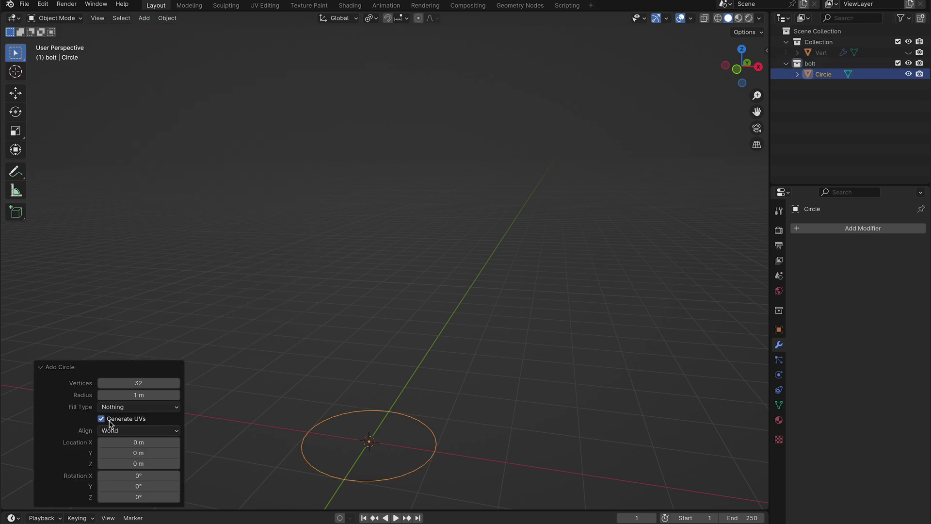
pyautogui.press('Return')
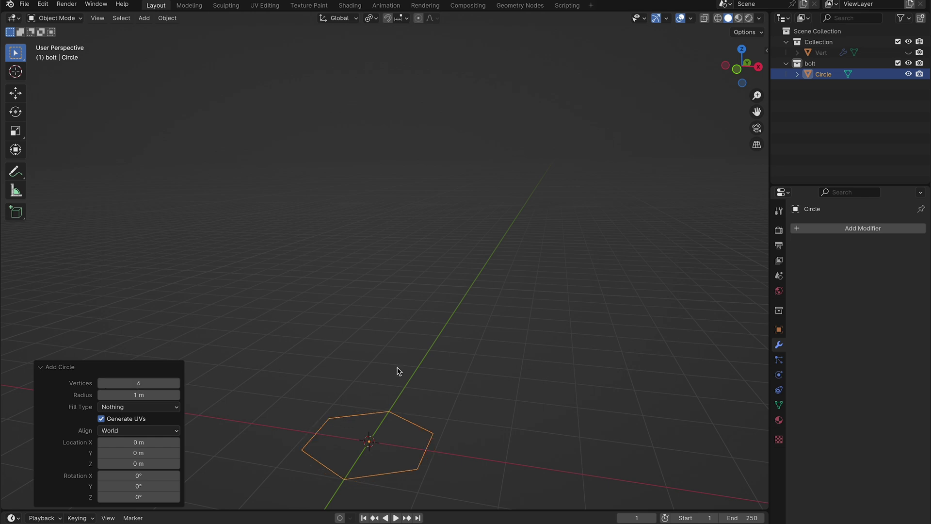
pyautogui.keyDown('shift'); pyautogui.moveTo(397, 370); pyautogui.dragTo(474, 306, button='middle'); pyautogui.keyUp('shift')
pyautogui.press('Tab')
pyautogui.press('s')
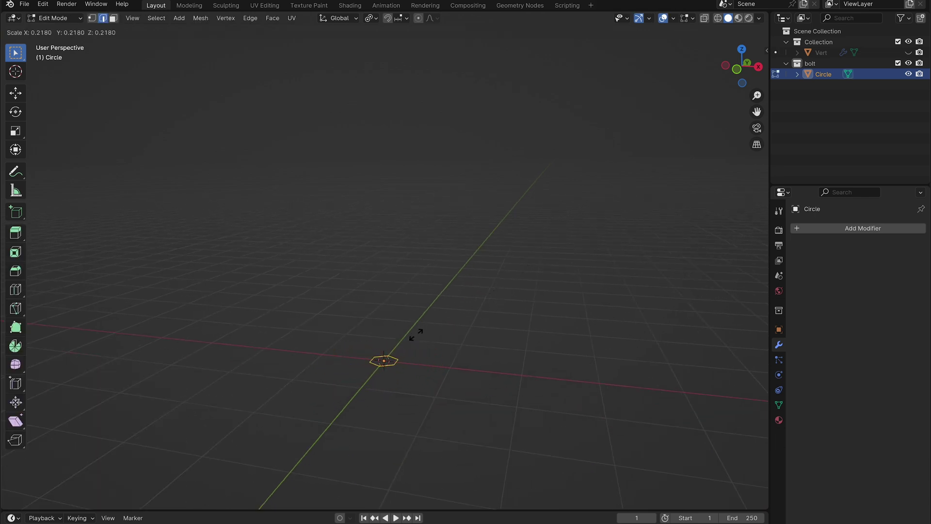
pyautogui.click(416, 334)
# Extrude the hexagon about 0.14 m upward as a trial bolt head, and delete the object.
pyautogui.press('e')
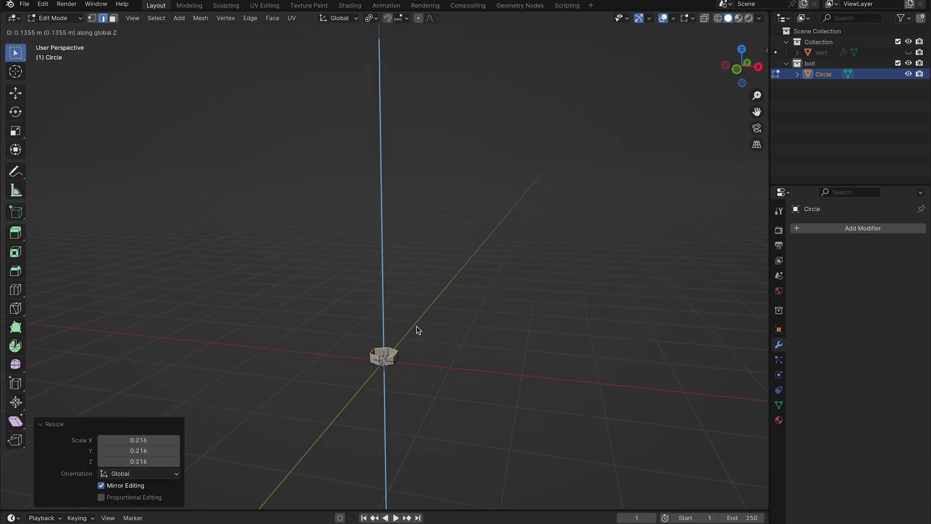
pyautogui.click(416, 329)
pyautogui.scroll(3, 416, 330)
pyautogui.press('Tab')
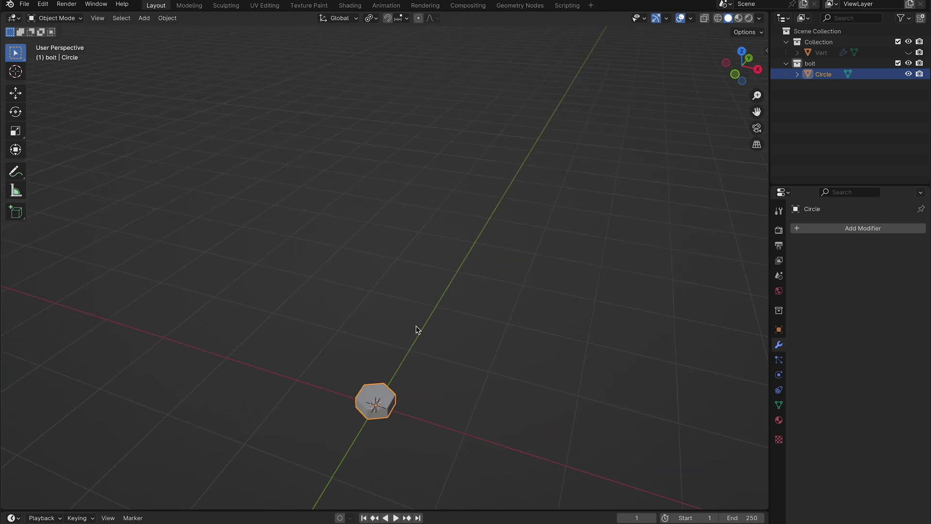
pyautogui.moveTo(417, 329); pyautogui.dragTo(418, 330, button='middle')
pyautogui.press('Delete')
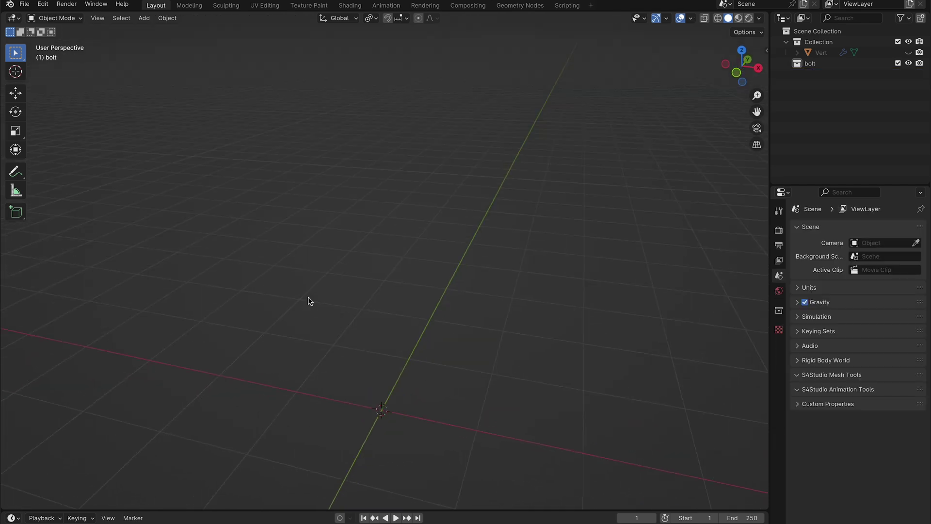
# Search the add-on preferences for bolt and make sure Add Mesh: BoltFactory is enabled.
pyautogui.click(144, 19)
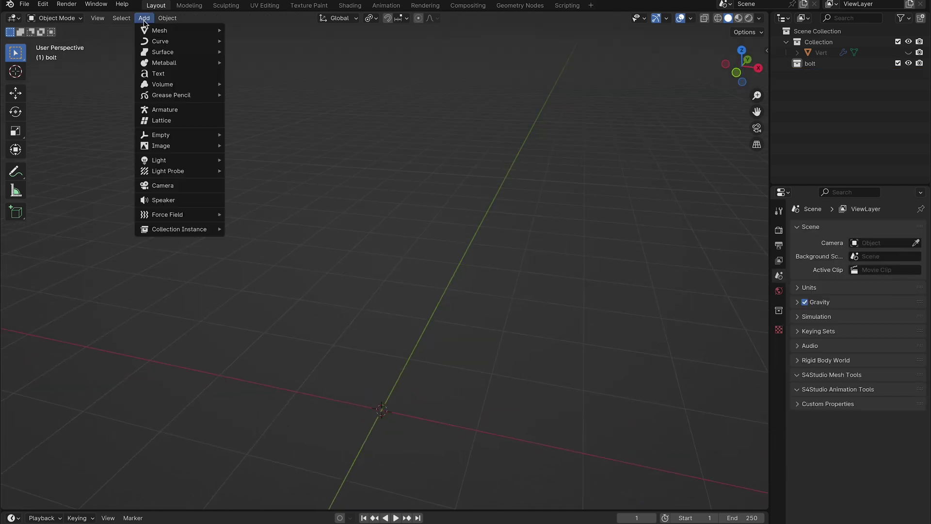
pyautogui.click(43, 4)
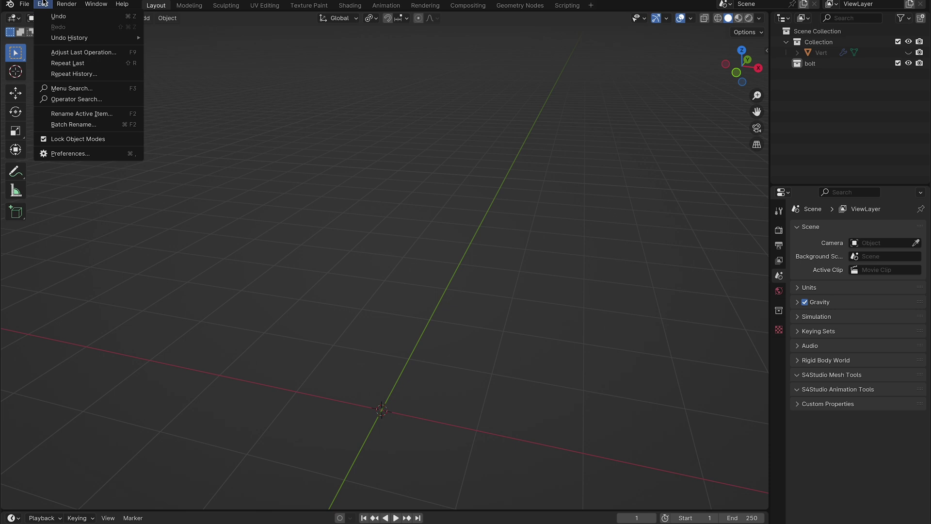
pyautogui.click(64, 153)
pyautogui.write('bolt')
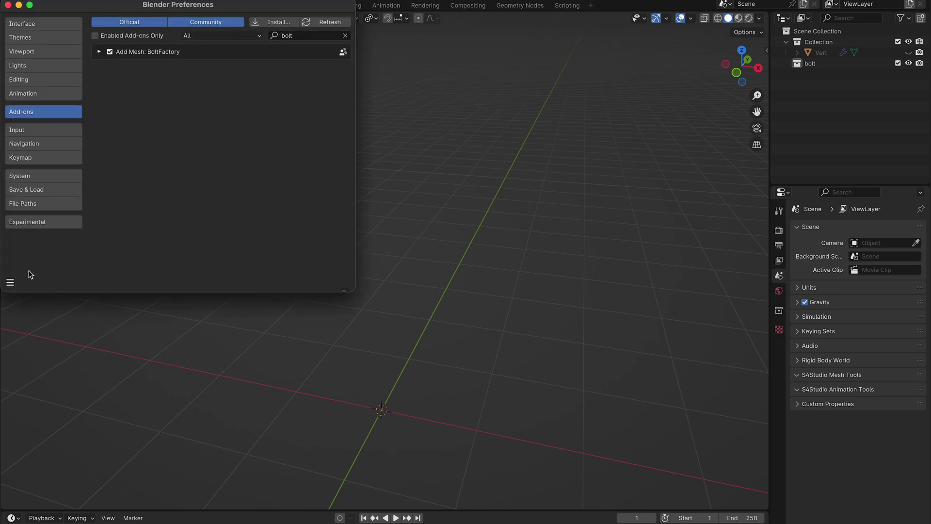
pyautogui.click(11, 283)
pyautogui.click(41, 249)
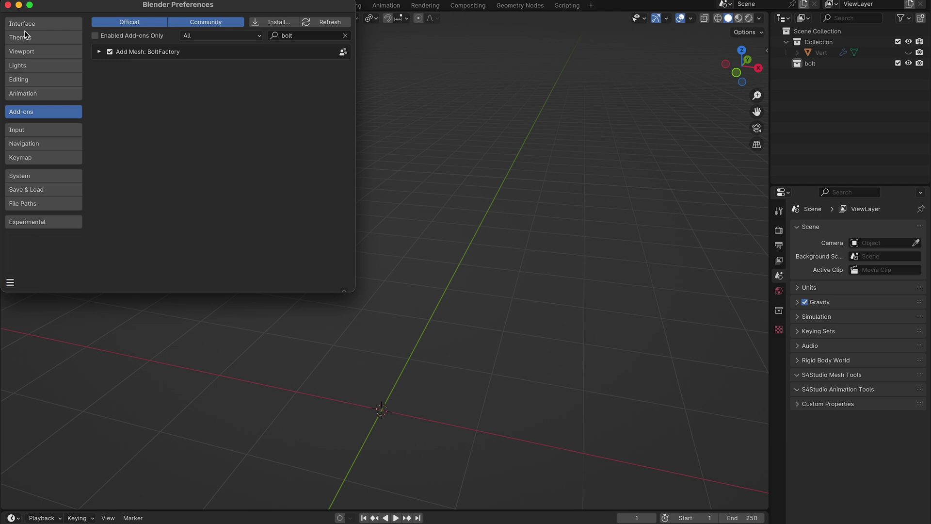
pyautogui.click(8, 6)
# Add a hex-head bolt mesh from BoltFactory to the bolt collection.
pyautogui.click(145, 19)
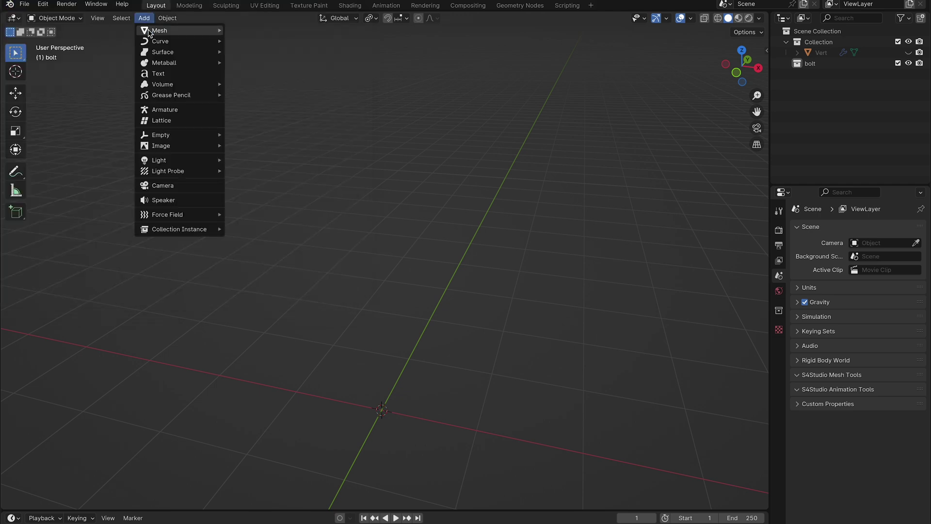
pyautogui.moveTo(150, 31)
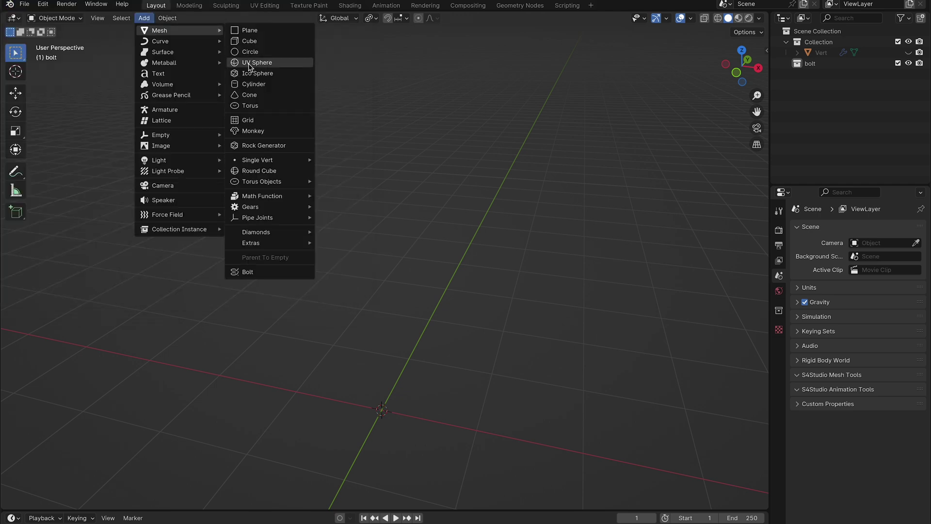
pyautogui.click(252, 272)
pyautogui.scroll(-6, 385, 182)
pyautogui.moveTo(385, 182); pyautogui.dragTo(389, 183, button='middle')
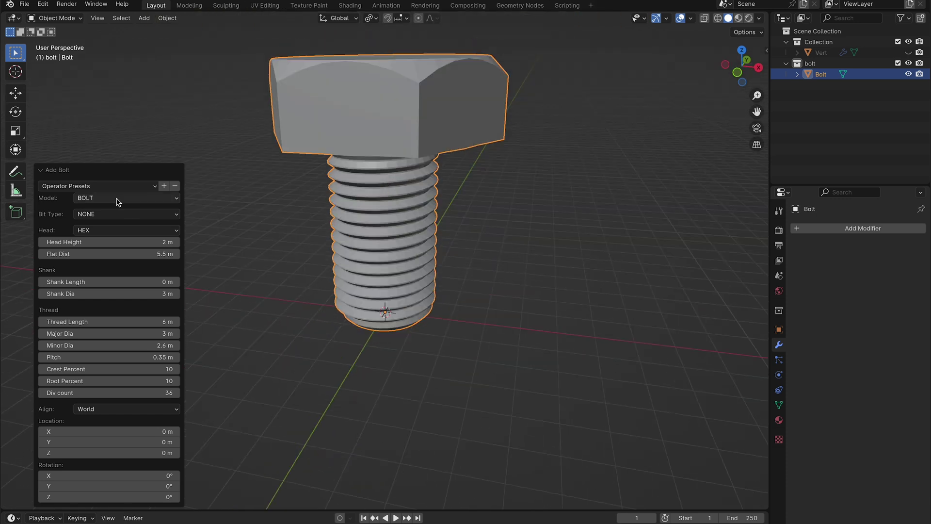
# Set the bolt's head height to 1.7 m and shank length to 2.1 m, and scale the bolt down.
pyautogui.click(118, 199)
pyautogui.click(118, 221)
pyautogui.click(128, 271)
pyautogui.click(127, 283)
pyautogui.moveTo(109, 242); pyautogui.dragTo(99, 242)
pyautogui.moveTo(110, 280); pyautogui.dragTo(141, 281)
pyautogui.press('s')
pyautogui.click(415, 283)
# Move the vertices at the bolt's lower threaded end along Z in Edit Mode to adjust its length.
pyautogui.moveTo(485, 368); pyautogui.dragTo(526, 318, button='middle')
pyautogui.press('Tab')
pyautogui.hotkey('shift', 'z')
pyautogui.moveTo(453, 291); pyautogui.dragTo(367, 335)
pyautogui.press('g')
pyautogui.press('z')
pyautogui.click(365, 276)
pyautogui.press('Tab')
pyautogui.hotkey('shift', 'z')
# Add a second BoltFactory mesh, switch its model to a nut, and scale it down to fit the bolt.
pyautogui.click(144, 17)
pyautogui.click(252, 272)
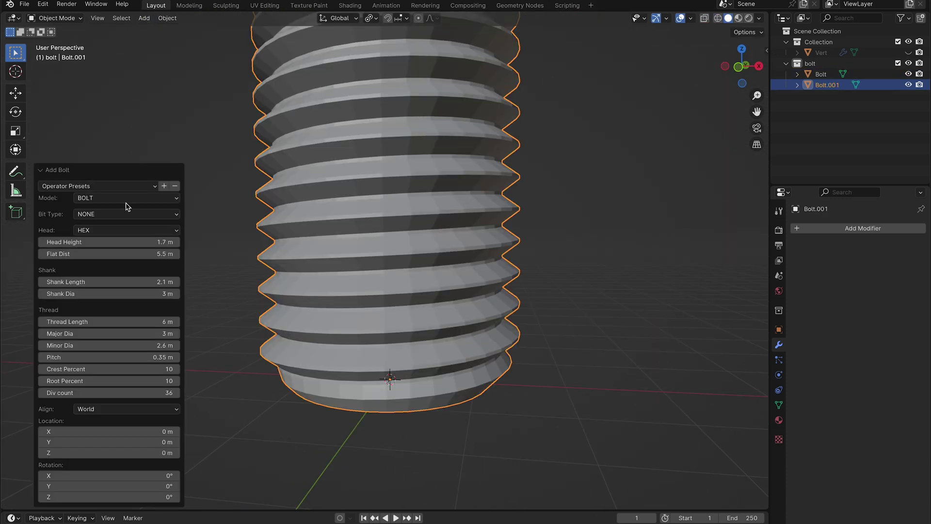
pyautogui.click(122, 198)
pyautogui.click(118, 221)
pyautogui.press('s')
pyautogui.click(412, 336)
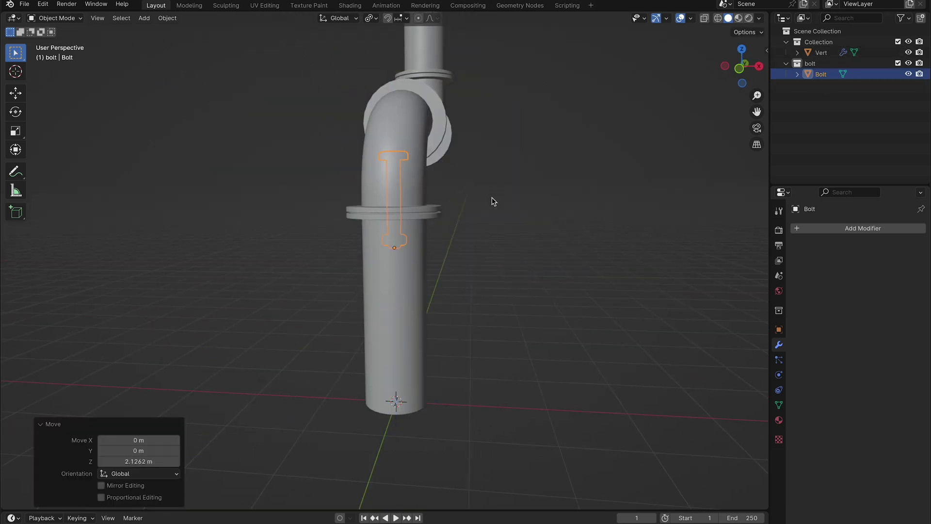
# Move the joined bolt and nut down along Z to the height of the lowest pair of flanges.
pyautogui.scroll(5, 493, 201)
pyautogui.moveTo(508, 199); pyautogui.dragTo(527, 160, button='middle')
pyautogui.press('g')
pyautogui.press('z')
pyautogui.click(536, 137)
# Shorten the bolt by moving its nut-end vertices up along Z in Edit Mode until it suits the flange thickness.
pyautogui.press('Tab')
pyautogui.hotkey('shift', 'z')
pyautogui.moveTo(488, 293); pyautogui.dragTo(339, 427)
pyautogui.hotkey('shift', 'z')
pyautogui.press('g')
pyautogui.press('z')
pyautogui.click(604, 115)
pyautogui.press('Tab')
pyautogui.moveTo(605, 115); pyautogui.dragTo(605, 121, button='middle')
pyautogui.scroll(-3, 605, 121)
pyautogui.scroll(6, 439, 99)
# Snap the bolt to the world origin, hide the pipe collection, and adjust the bolt's height along Z in side view.
pyautogui.press('space')
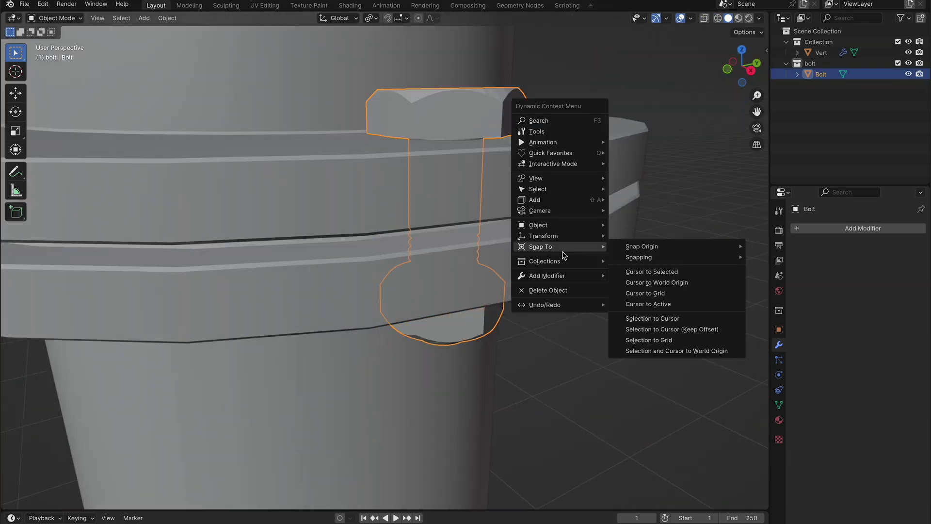
pyautogui.click(647, 283)
pyautogui.hotkey('shift', 's')
pyautogui.click(298, 136)
pyautogui.click(908, 42)
pyautogui.press('KP_3')
pyautogui.press('KP_Decimal')
pyautogui.scroll(-6, 589, 224)
pyautogui.press('g')
pyautogui.press('z')
pyautogui.click(588, 497)
# Position an instance of the bolt collection on the lowest flange, moving it about 0.525 m along X and 0.093 m up along Z.
pyautogui.keyDown('shift'); pyautogui.moveTo(452, 304); pyautogui.dragTo(478, 93, button='middle'); pyautogui.keyUp('shift')
pyautogui.scroll(4, 478, 94)
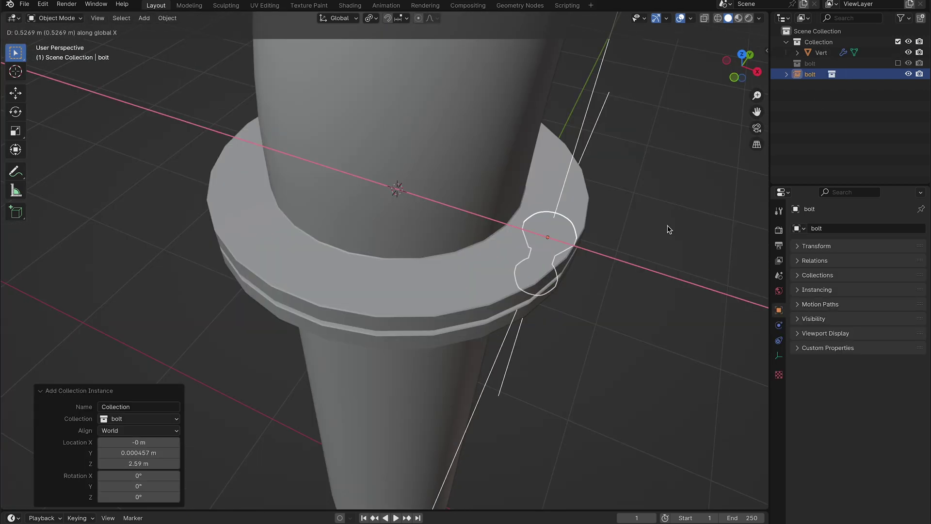
pyautogui.click(668, 226)
pyautogui.scroll(-3, 669, 229)
pyautogui.moveTo(669, 229); pyautogui.dragTo(655, 224, button='middle')
pyautogui.press('g')
pyautogui.press('z')
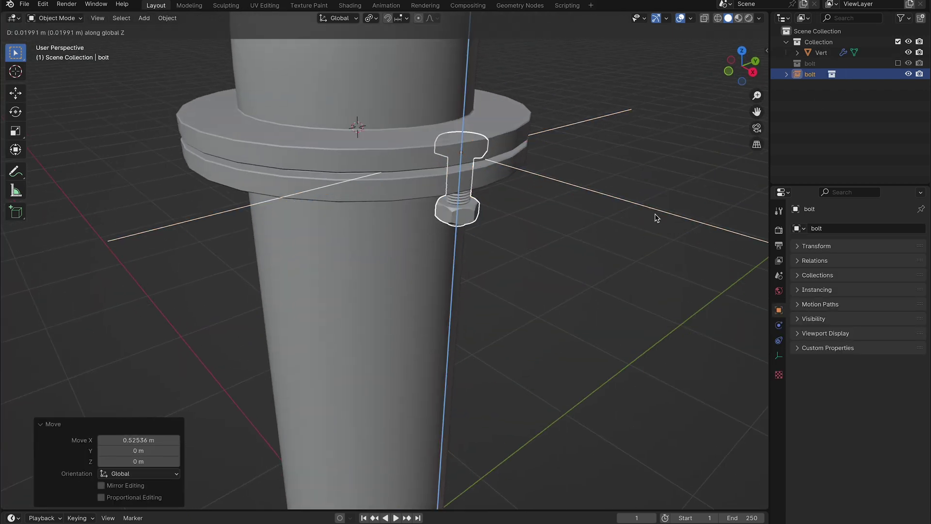
pyautogui.click(656, 193)
# Set snapping to Face and move the bolt instance along Z onto the flange surface.
pyautogui.moveTo(656, 193); pyautogui.dragTo(445, 44, button='middle')
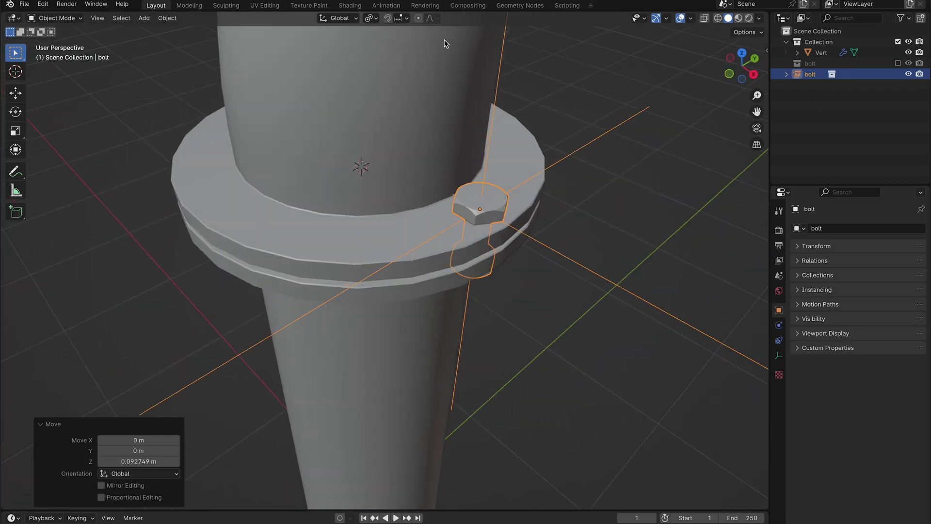
pyautogui.click(397, 19)
pyautogui.click(376, 105)
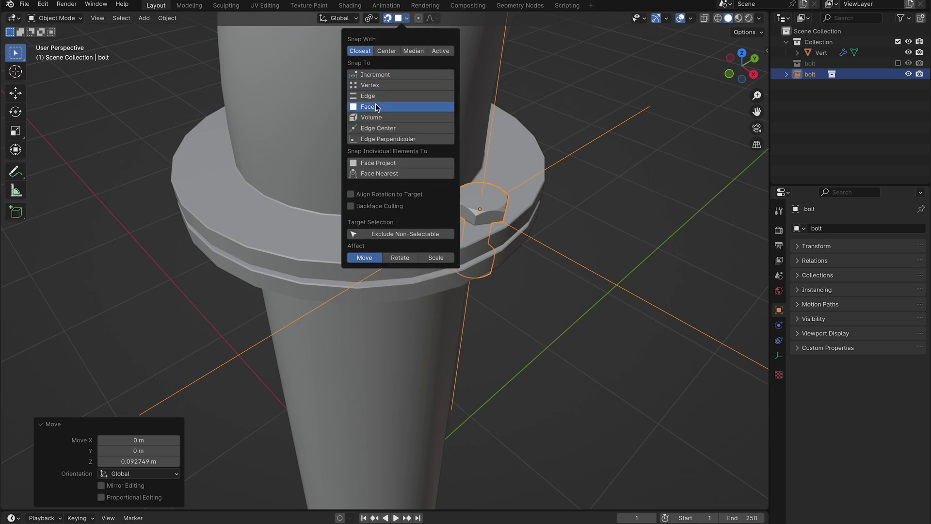
pyautogui.press('g')
pyautogui.press('z')
pyautogui.click(446, 235)
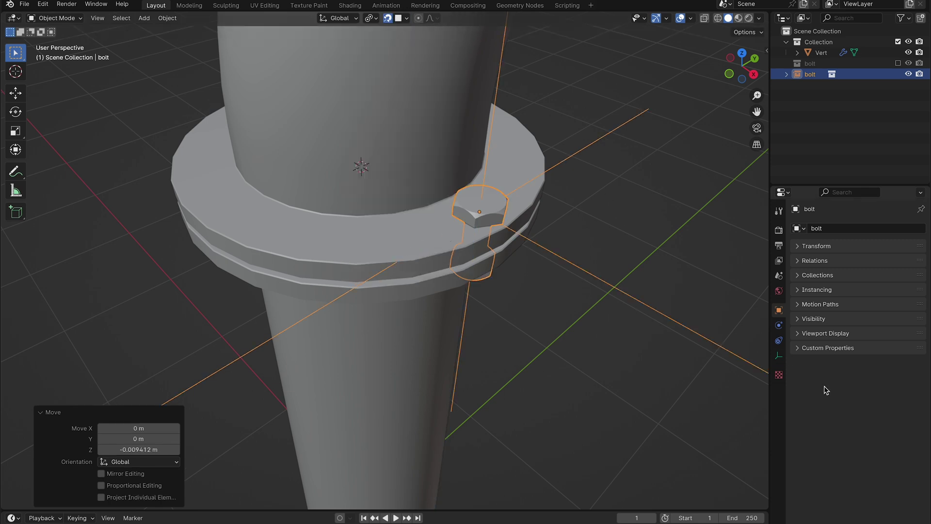
# Set the display size of the bolt instance's empty to 0.01 m.
pyautogui.click(779, 356)
pyautogui.click(863, 257)
pyautogui.write('.0')
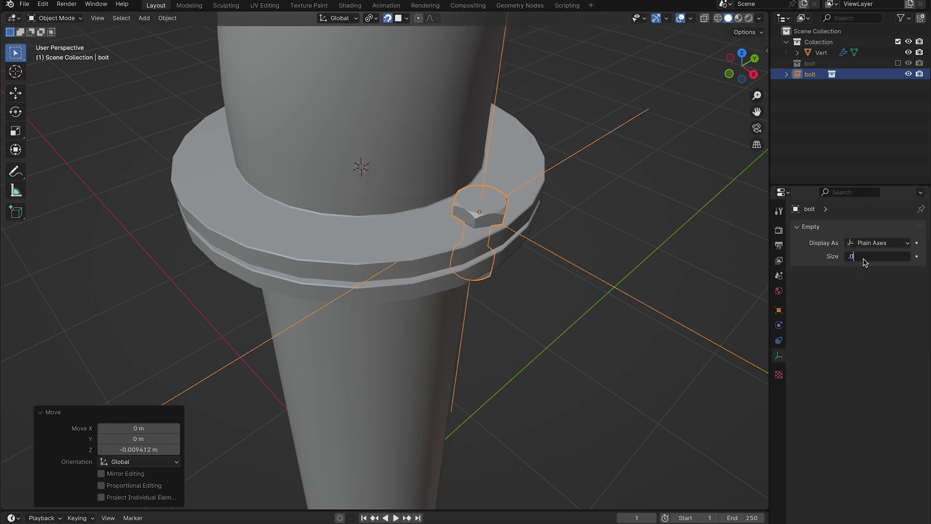
pyautogui.write('1')
pyautogui.press('Return')
pyautogui.moveTo(537, 271); pyautogui.dragTo(536, 270, button='middle')
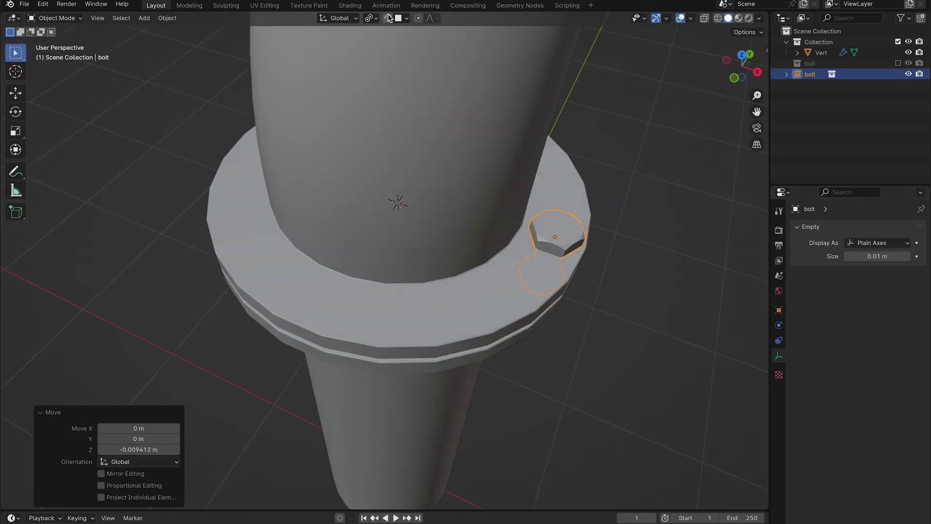
# Set the pivot point to 3D Cursor and duplicate the bolt instance with a 45° rotation about Z.
pyautogui.click(371, 18)
pyautogui.click(379, 57)
pyautogui.keyDown('shift'); pyautogui.moveTo(521, 112); pyautogui.dragTo(432, 129, button='middle'); pyautogui.keyUp('shift')
pyautogui.scroll(-2, 494, 115)
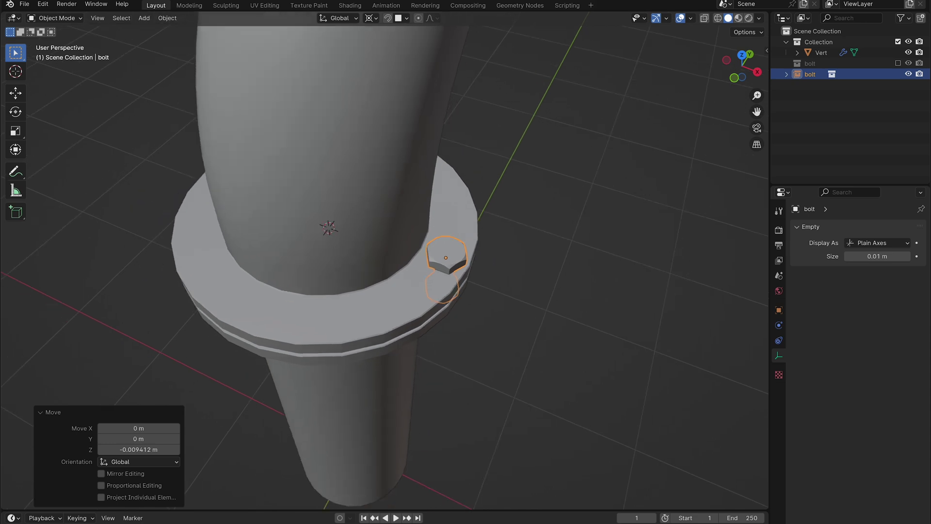
pyautogui.hotkey('shift', 'd')
pyautogui.press('r')
pyautogui.press('z')
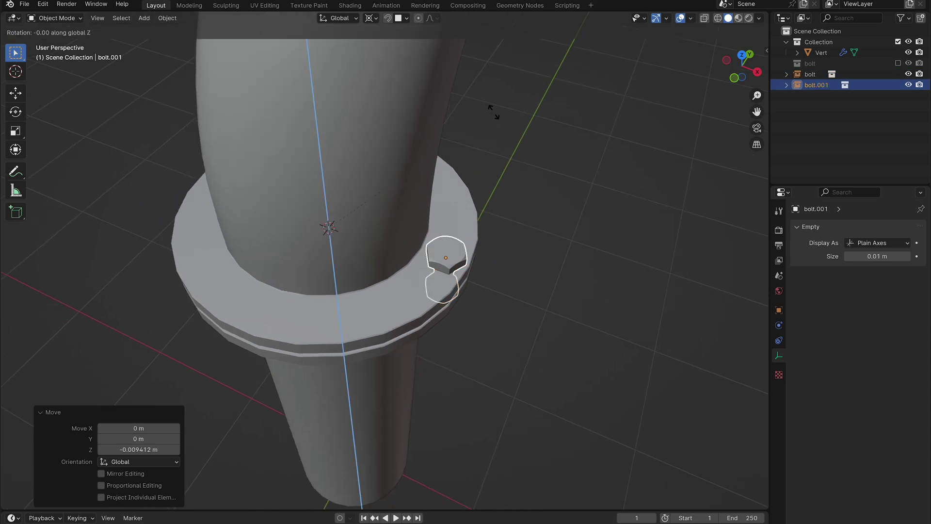
pyautogui.write('45')
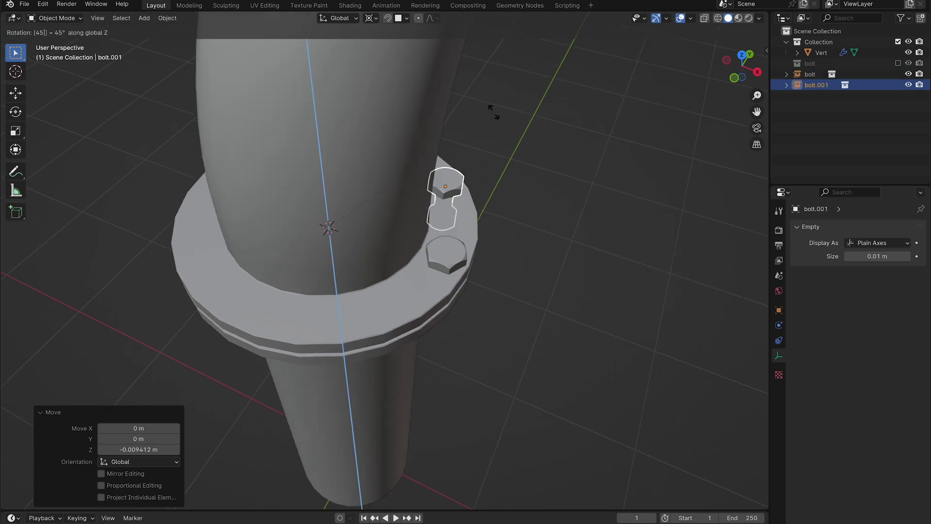
pyautogui.press('Return')
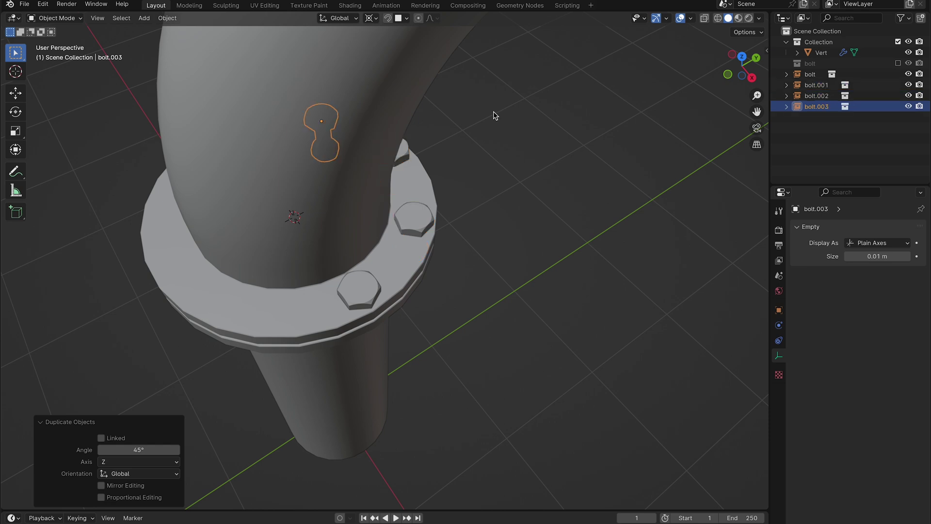
# Repeat the 45° duplication around the lowest flange to complete a ring of eight bolts.
pyautogui.moveTo(494, 109); pyautogui.dragTo(529, 100, button='middle')
pyautogui.click(517, 101)
pyautogui.scroll(-4, 529, 99)
pyautogui.scroll(4, 529, 100)
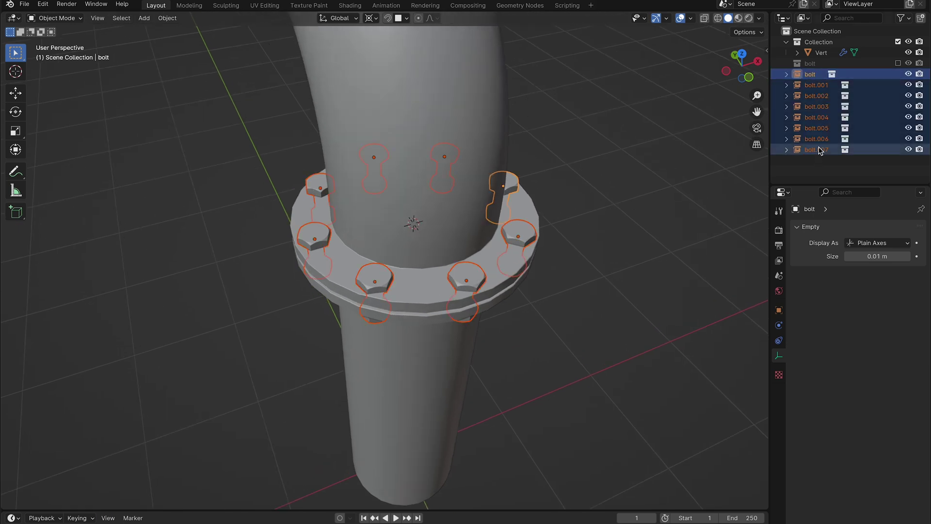
# Switch the pivot point away from the 3D cursor, duplicate the ring of eight bolts, and rotate the copy 90° about X.
pyautogui.scroll(-3, 490, 125)
pyautogui.moveTo(490, 125); pyautogui.dragTo(384, 30, button='middle')
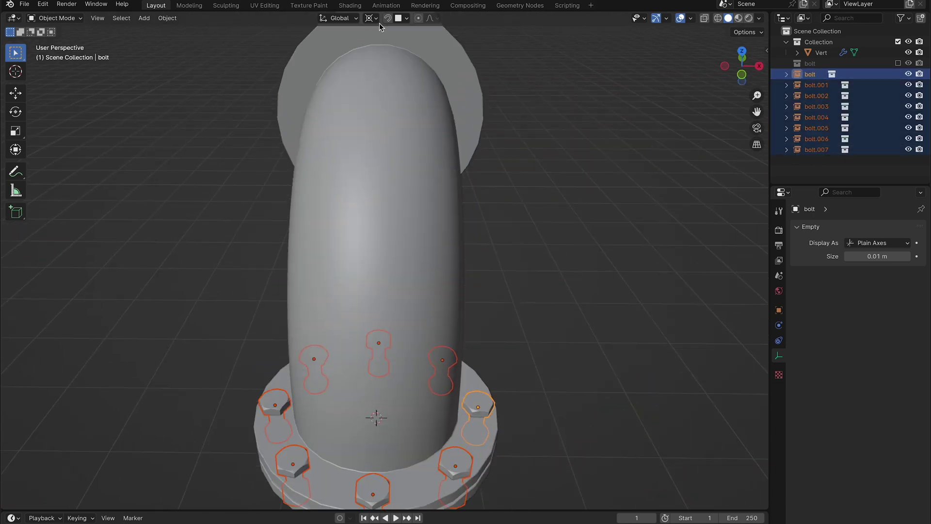
pyautogui.click(375, 19)
pyautogui.click(377, 46)
pyautogui.moveTo(524, 116); pyautogui.dragTo(521, 115, button='middle')
pyautogui.hotkey('shift', 'd')
pyautogui.rightClick(436, 228)
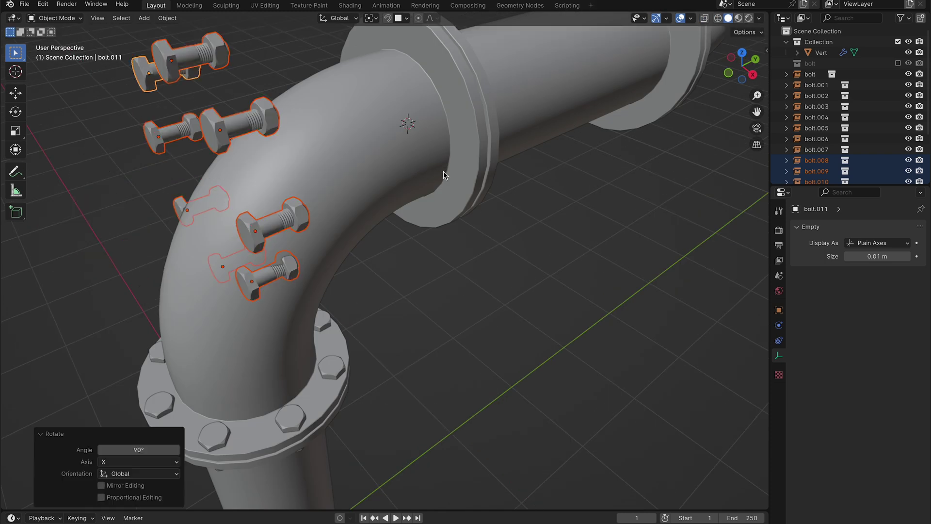
# Fit the rotated bolt ring onto the first flange of the lower horizontal pipe and duplicate it to that pipe's other flange.
pyautogui.rightClick(443, 174)
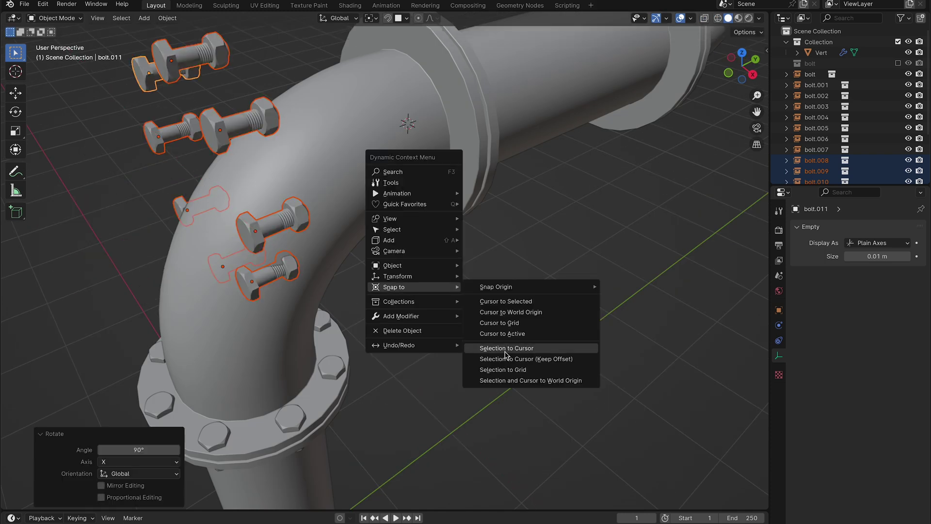
pyautogui.click(537, 406)
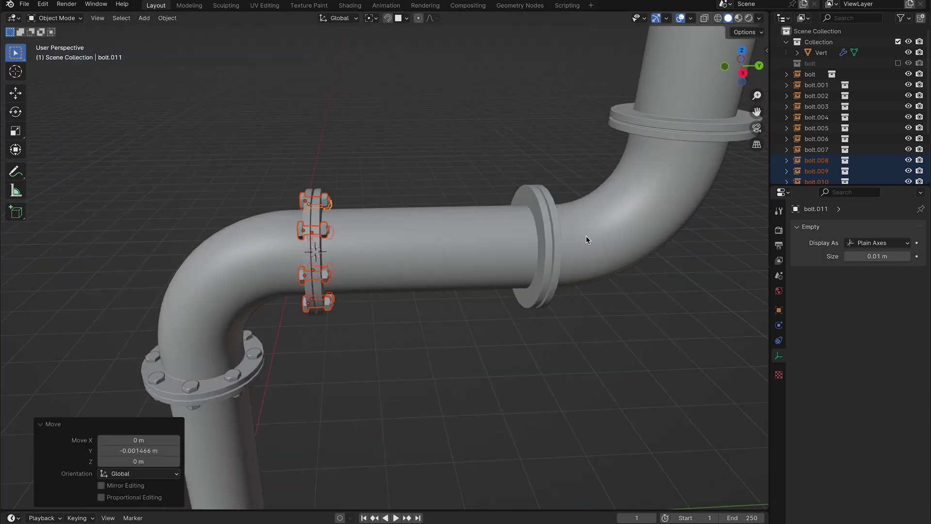
pyautogui.hotkey('shift', 'd')
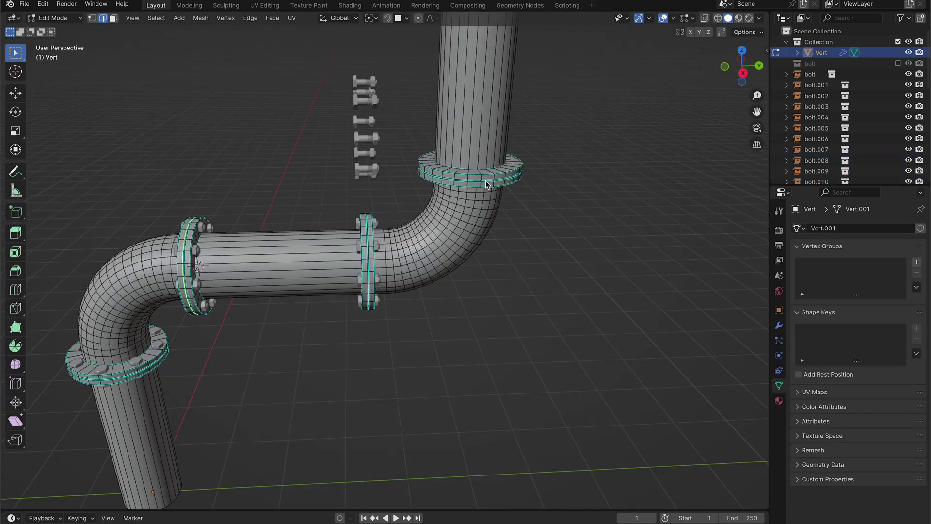
# Place a bolt ring on the upper vertical pipe's lower flange and duplicate it along Z to that pipe's other flange.
pyautogui.rightClick(447, 363)
pyautogui.rightClick(529, 287)
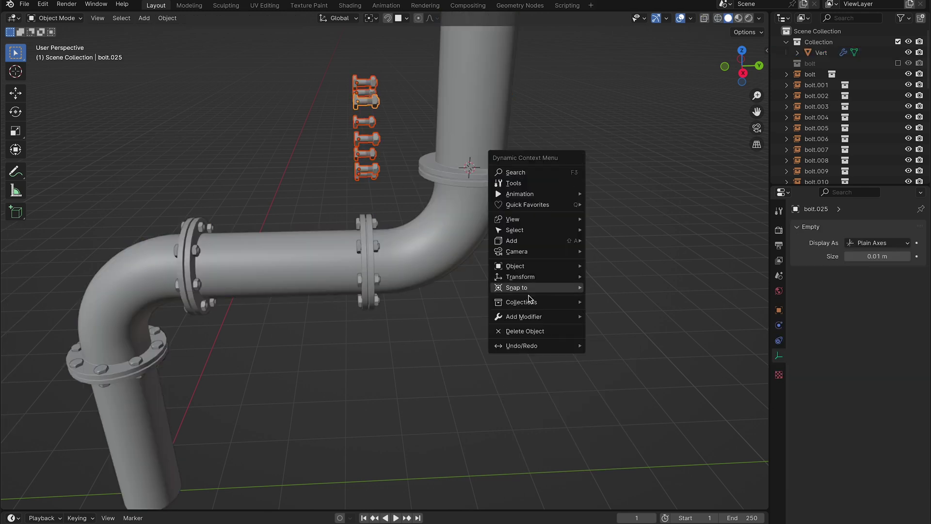
pyautogui.click(625, 298)
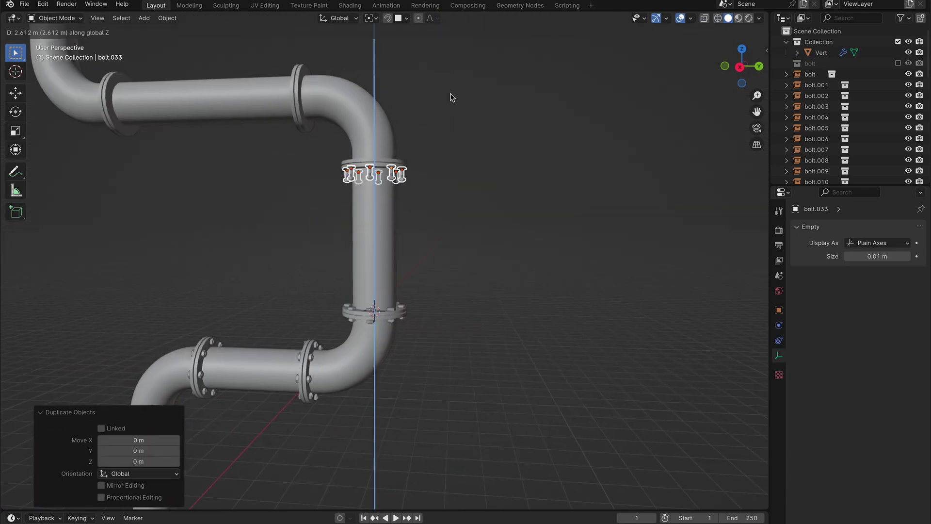
pyautogui.click(338, 189)
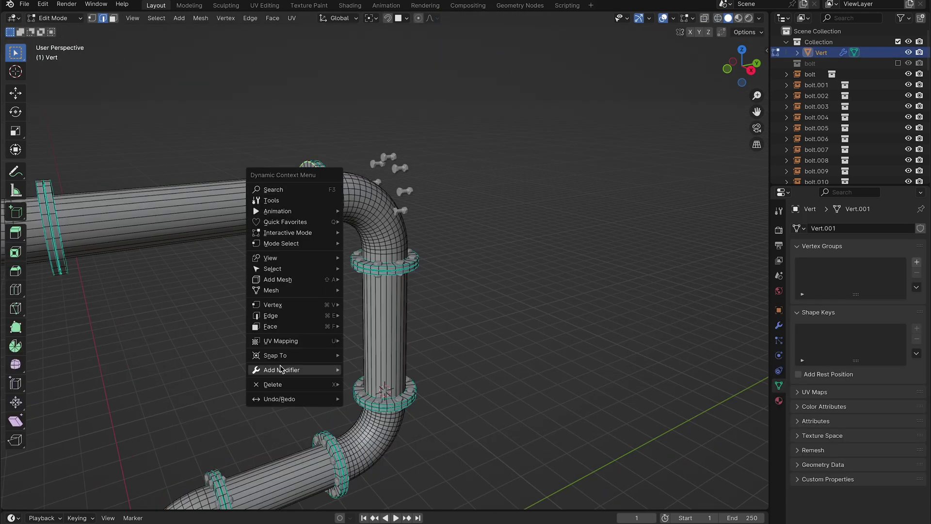
# Place a bolt ring on the near flange of the upper horizontal pipe and duplicate it along Y to the far flange.
pyautogui.rightClick(501, 184)
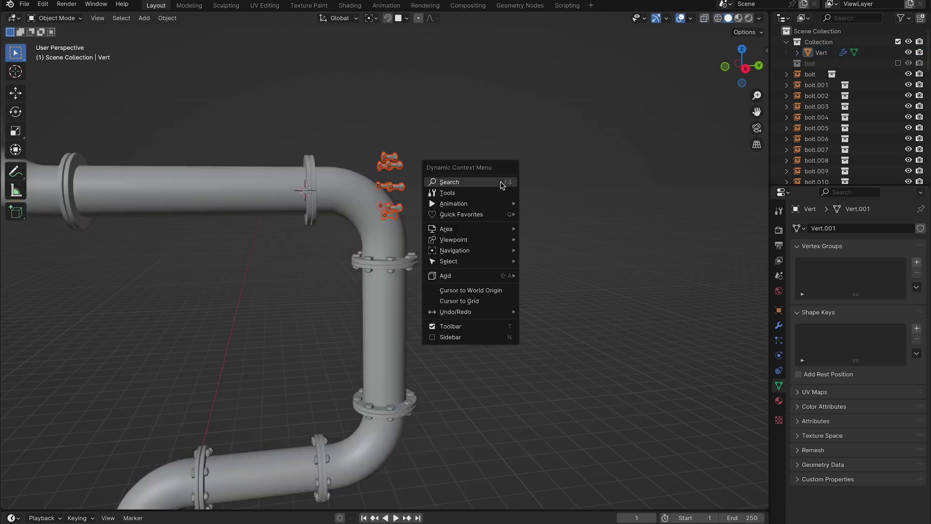
pyautogui.rightClick(359, 285)
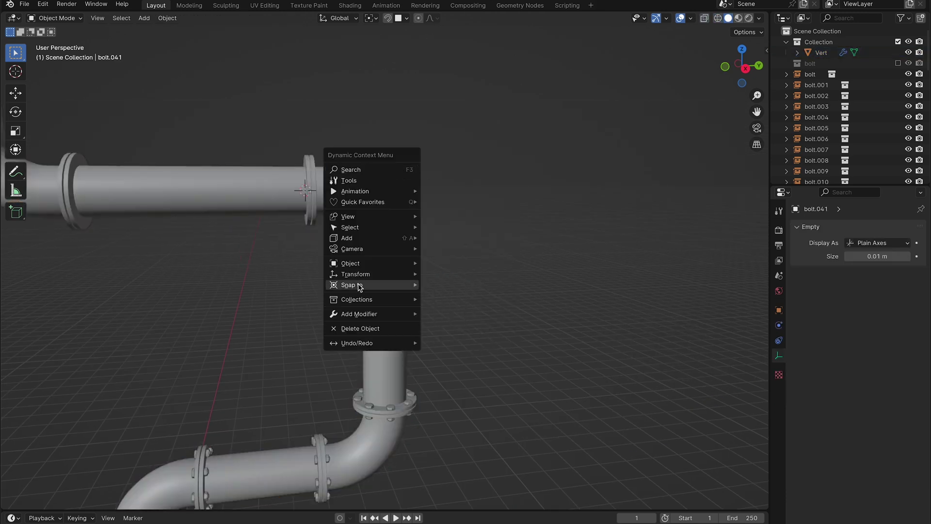
pyautogui.click(461, 292)
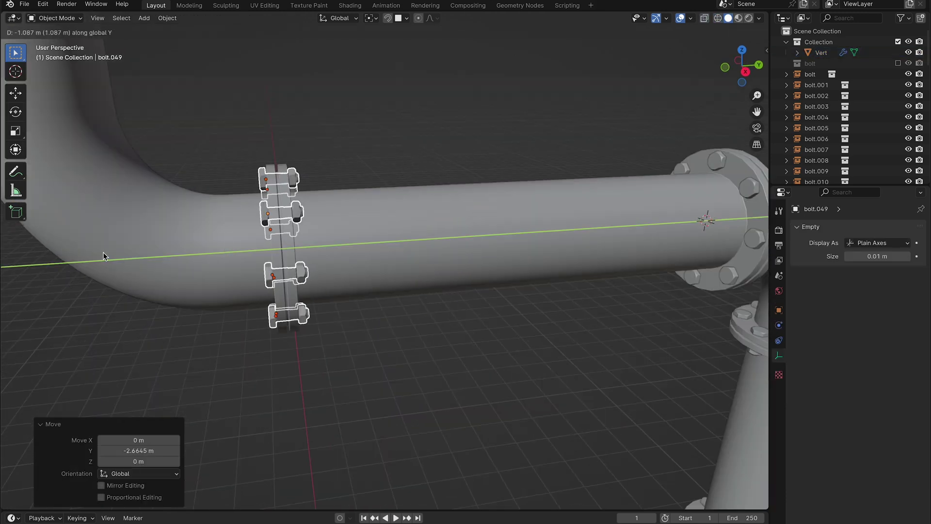
pyautogui.click(103, 251)
pyautogui.scroll(-3, 284, 179)
pyautogui.moveTo(284, 178); pyautogui.dragTo(394, 129, button='middle')
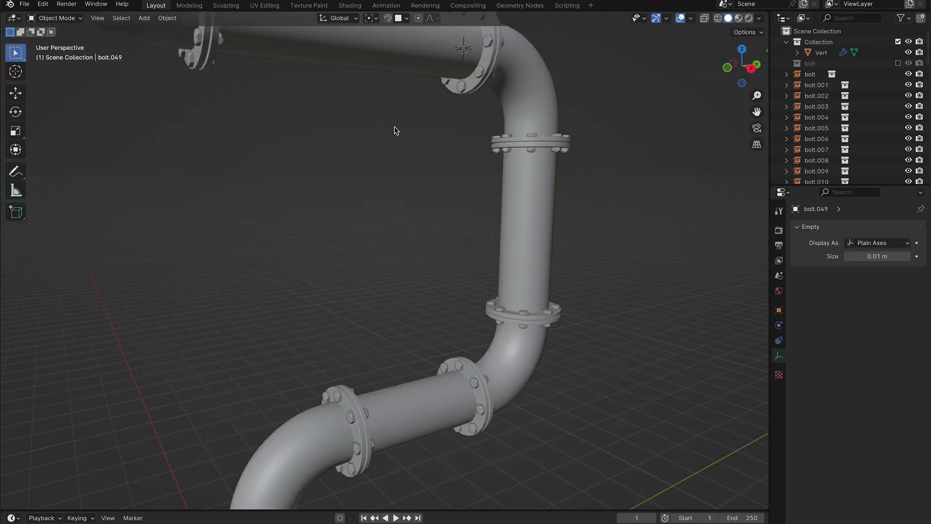
# Select all the bolt instances and move them to a new collection named bolts.
pyautogui.scroll(-2, 422, 186)
pyautogui.click(802, 74)
pyautogui.scroll(-15, 816, 121)
pyautogui.keyDown('shift'); pyautogui.click(816, 166); pyautogui.keyUp('shift')
pyautogui.press('m')
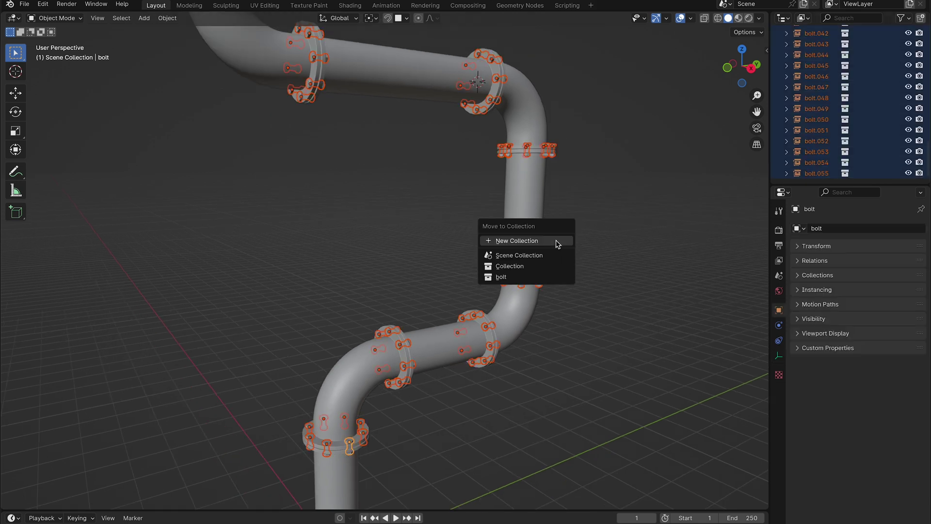
pyautogui.click(557, 242)
pyautogui.write('bolts')
pyautogui.press('Return')
# Rename the pipe object and its collection pipes, and nest the bolts collection inside the pipes collection.
pyautogui.click(786, 74)
pyautogui.doubleClick(821, 52)
pyautogui.write('pipes')
pyautogui.press('Return')
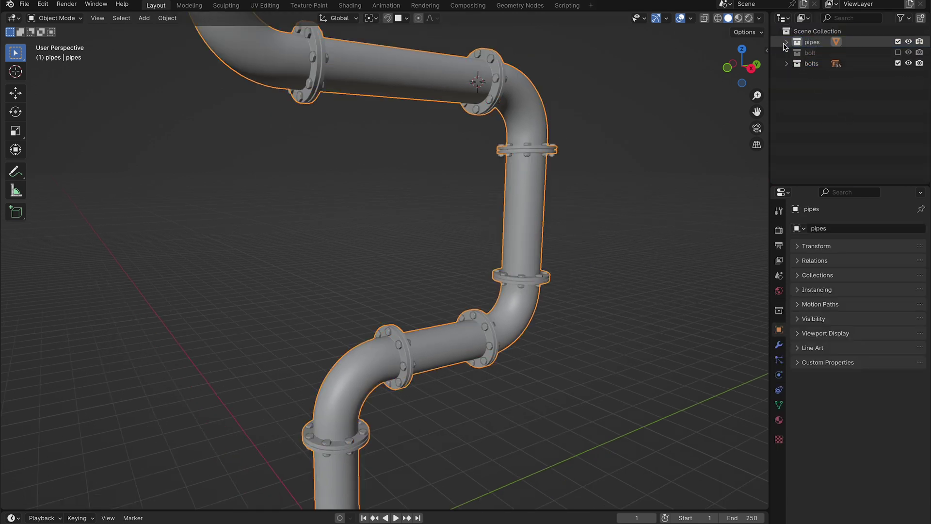
pyautogui.moveTo(811, 63); pyautogui.dragTo(812, 42)
# Exclude the pipes collection, enable the source bolt collection, and unwrap the bolt mesh with Smart UV Project.
pyautogui.click(897, 42)
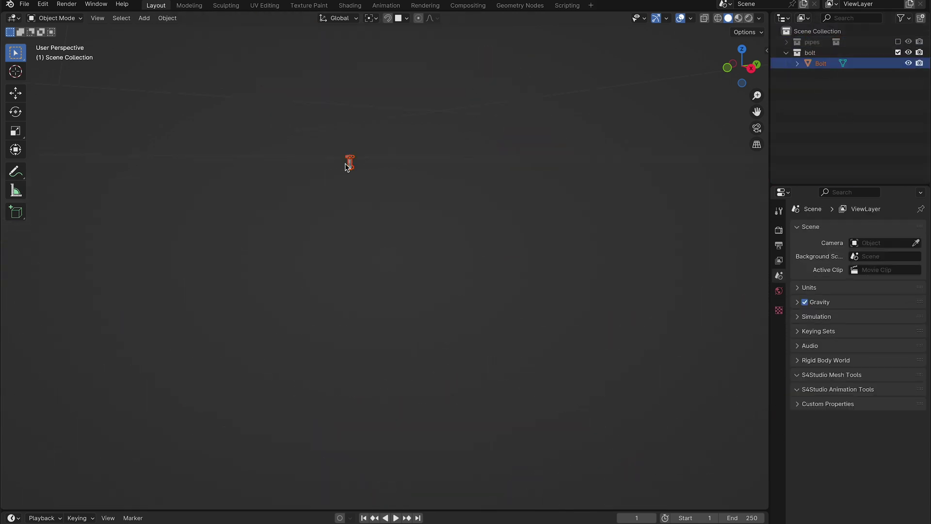
pyautogui.click(349, 167)
pyautogui.press('KP_Decimal')
pyautogui.press('Tab')
pyautogui.press('u')
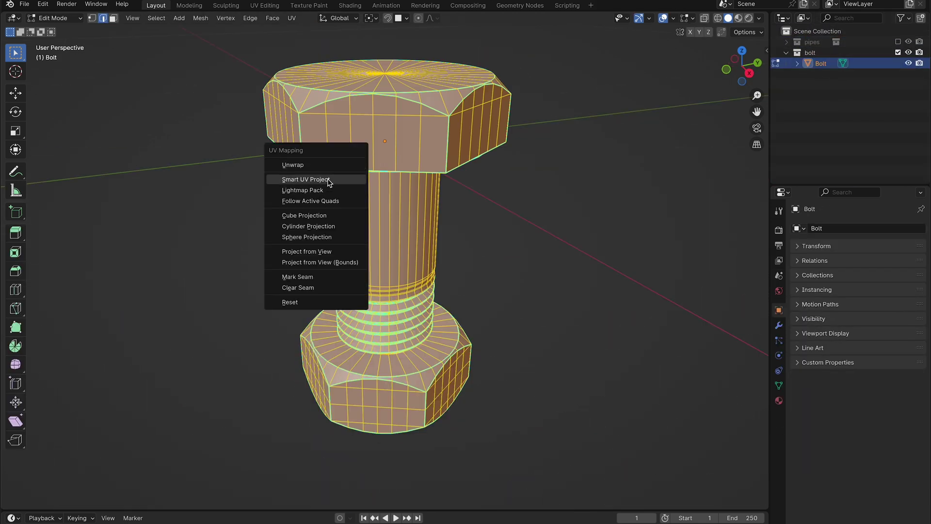
pyautogui.click(326, 181)
pyautogui.click(334, 279)
pyautogui.press('Tab')
# Set the render engine to Cycles with GPU Compute as the device.
pyautogui.click(778, 231)
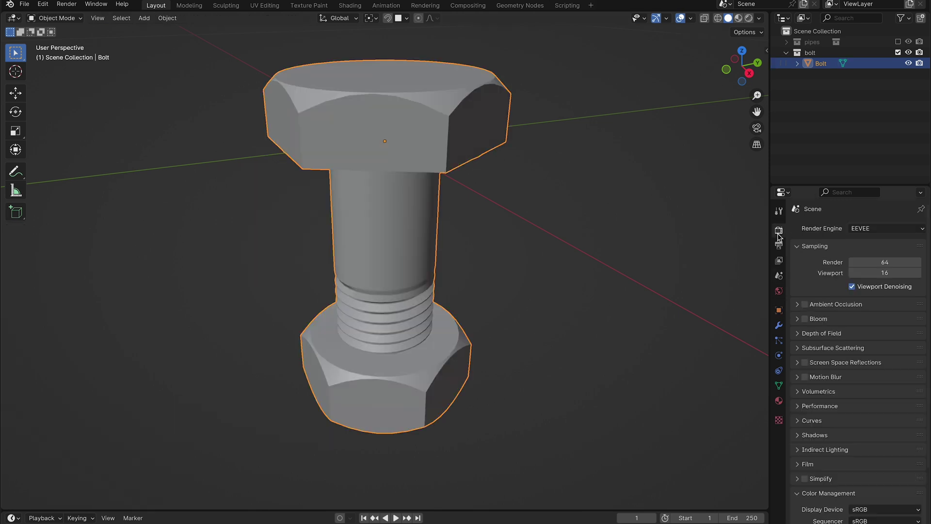
pyautogui.click(861, 264)
pyautogui.click(872, 279)
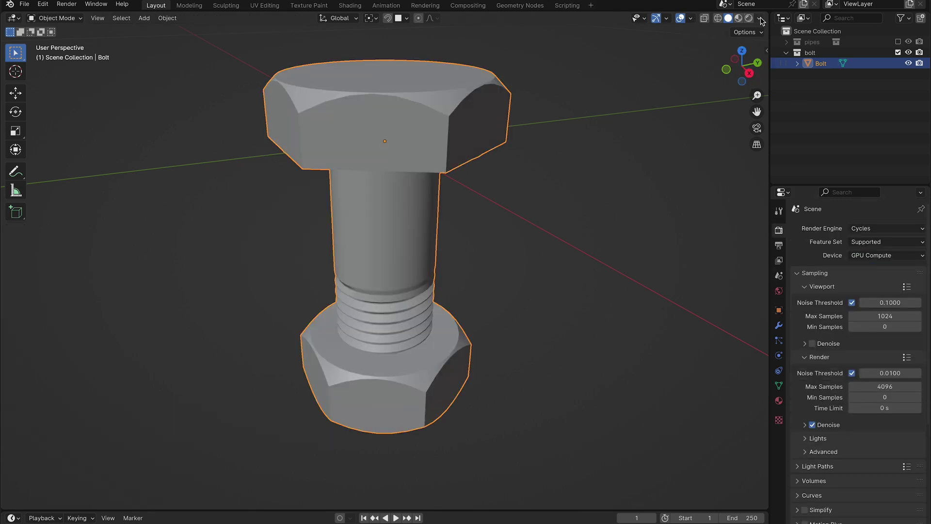
# Switch the viewport to Rendered shading and disable Scene World so the built-in HDRI lights the bolt.
pyautogui.click(760, 19)
pyautogui.click(749, 18)
pyautogui.click(746, 20)
pyautogui.click(688, 119)
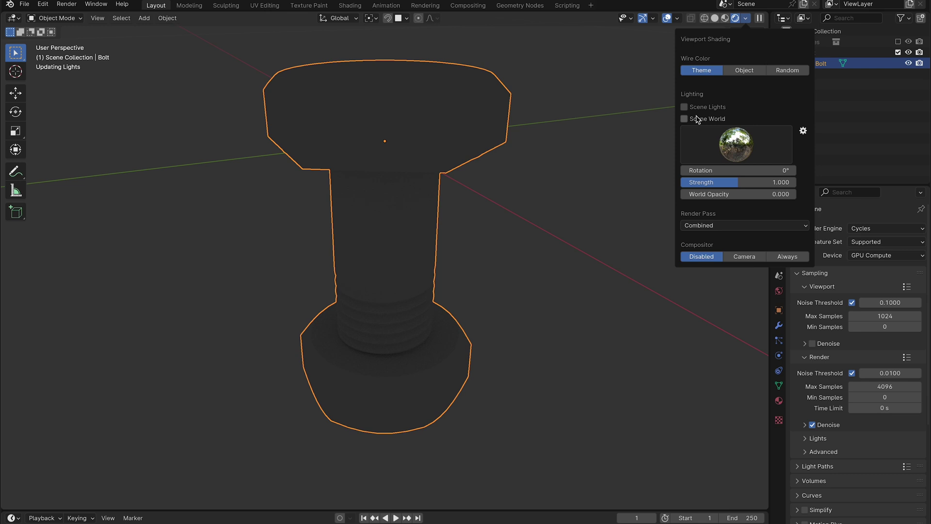
# Enlarge the timeline area, turn it into an Asset Browser, and show the bd_assets library.
pyautogui.moveTo(476, 498); pyautogui.dragTo(477, 343)
pyautogui.click(13, 350)
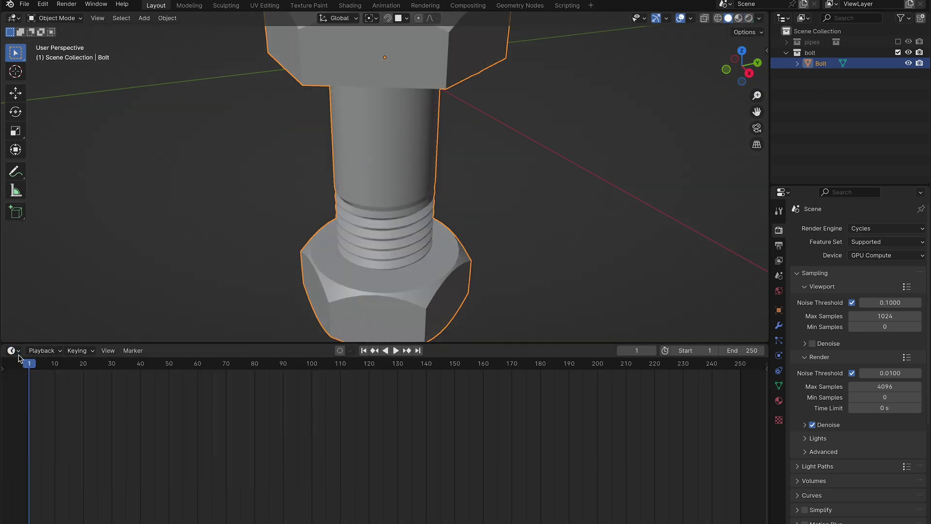
pyautogui.click(13, 350)
pyautogui.click(336, 415)
pyautogui.click(60, 367)
pyautogui.click(31, 436)
# Apply the metal_002 material from the asset library's metal catalog to the bolt.
pyautogui.click(37, 398)
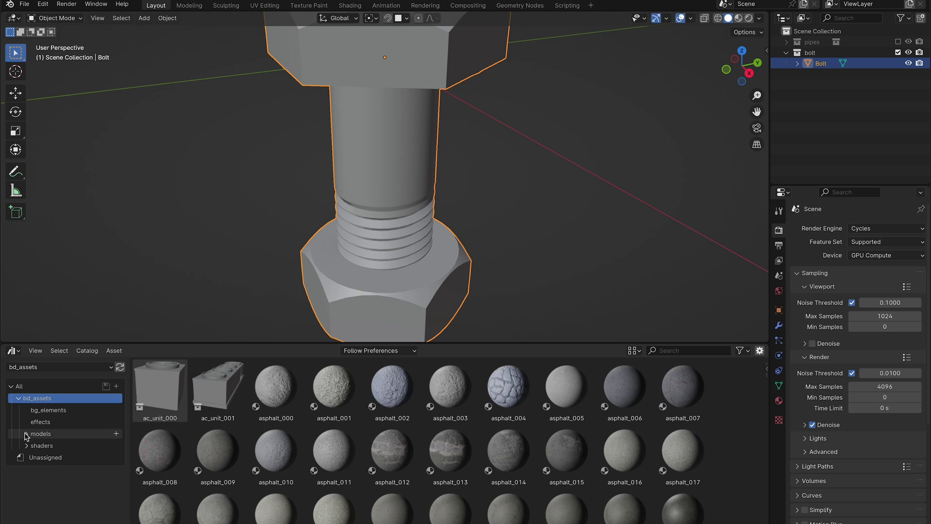
pyautogui.scroll(-8, 53, 483)
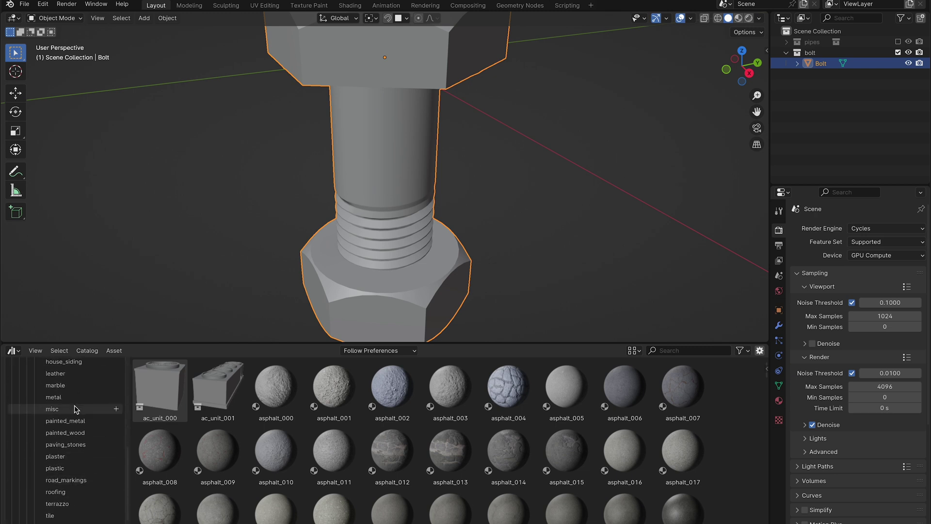
pyautogui.click(76, 402)
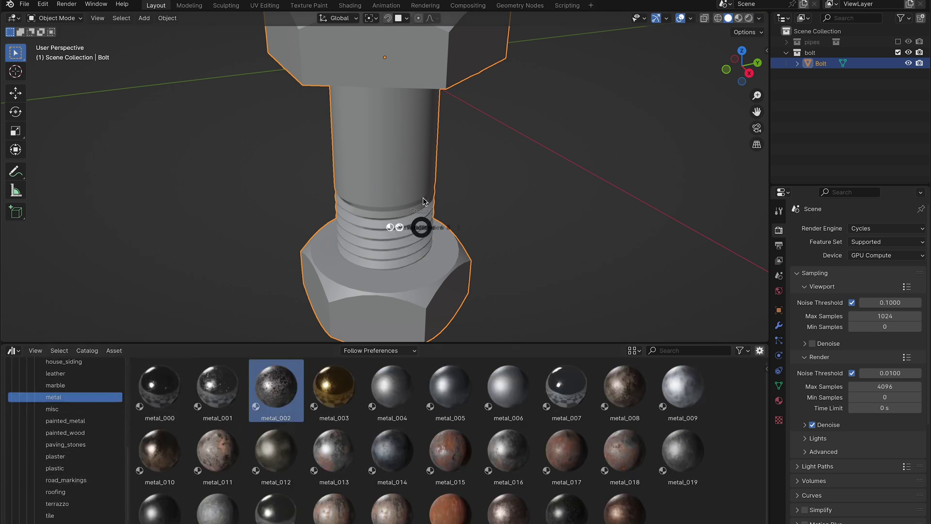
pyautogui.click(422, 201)
pyautogui.scroll(-5, 447, 87)
pyautogui.moveTo(448, 87); pyautogui.dragTo(472, 137, button='middle')
# Exclude the bolt collection and enable the pipes collection in the view layer.
pyautogui.click(13, 351)
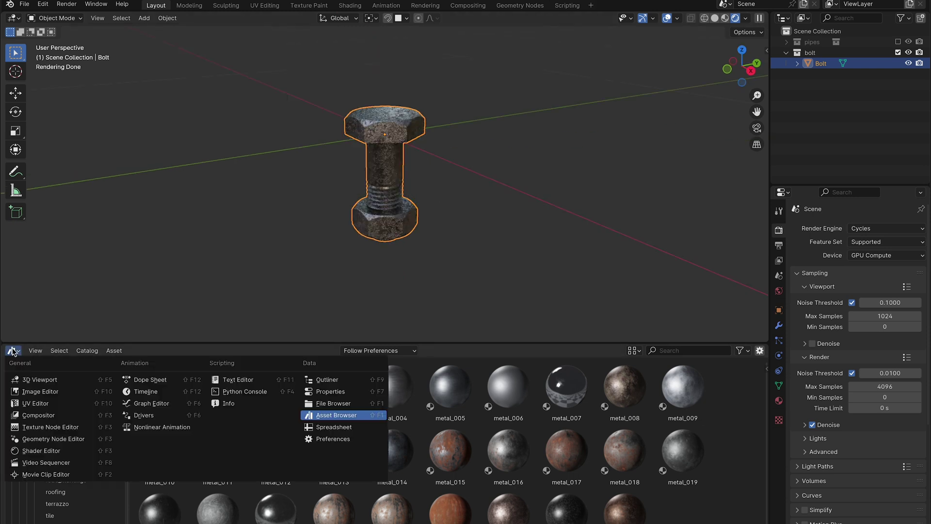
pyautogui.scroll(-3, 334, 267)
pyautogui.click(898, 41)
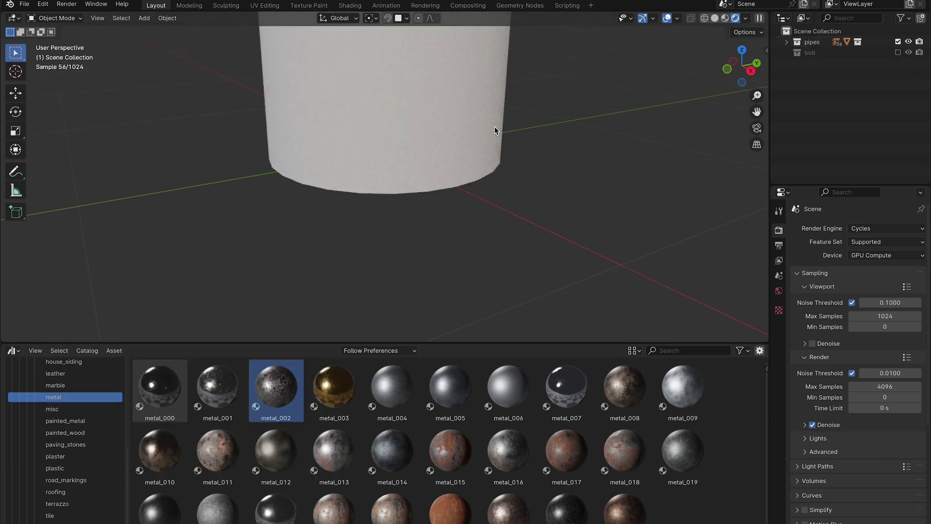
# Apply the metal_015 material to the pipe and unwrap its mesh with Smart UV Project.
pyautogui.moveTo(458, 489); pyautogui.dragTo(433, 120)
pyautogui.press('Tab')
pyautogui.press('u')
pyautogui.click(433, 120)
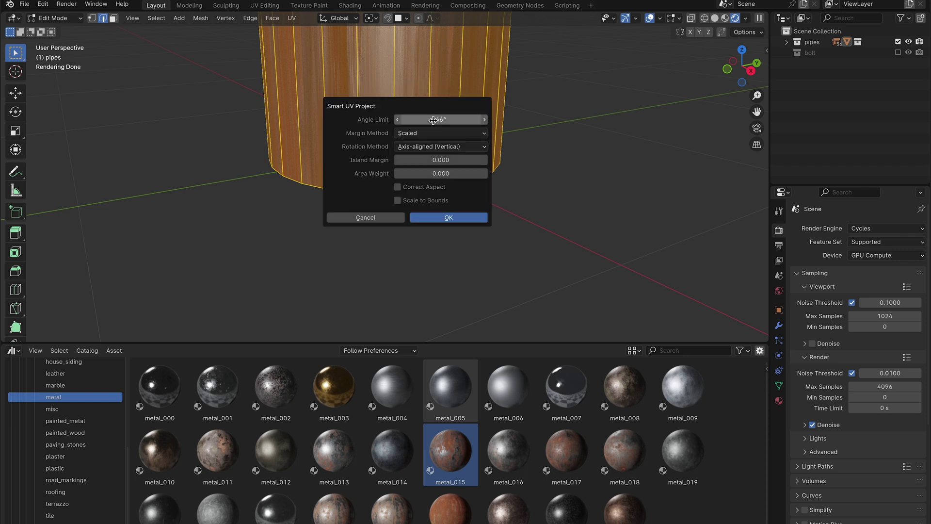
pyautogui.click(447, 217)
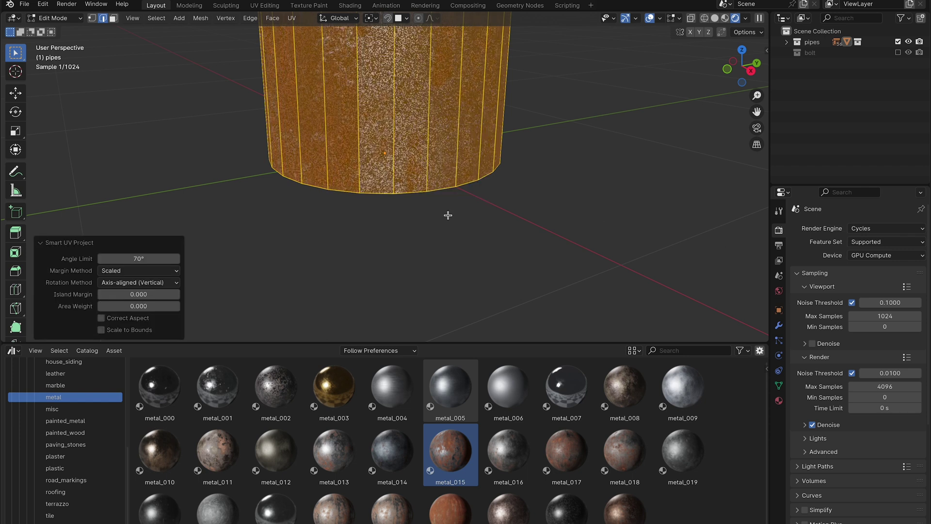
pyautogui.press('Tab')
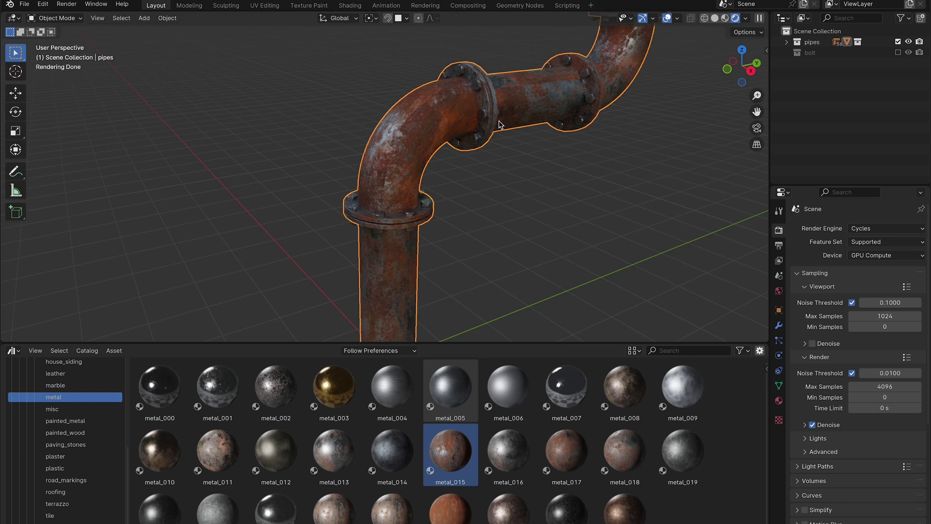
# In solid shading, clear the pipe's mesh selection and select an edge loop running lengthwise along the pipe and over its flanges.
pyautogui.press('Tab')
pyautogui.hotkey('alt', 'a')
pyautogui.moveTo(499, 126)
pyautogui.mouseDown(button='middle')
pyautogui.moveTo(440, 145)
pyautogui.moveTo(431, 192)
pyautogui.mouseUp(button='middle')
pyautogui.press('Tab')
pyautogui.press('Tab')
pyautogui.press('z')
pyautogui.scroll(3, 431, 192)
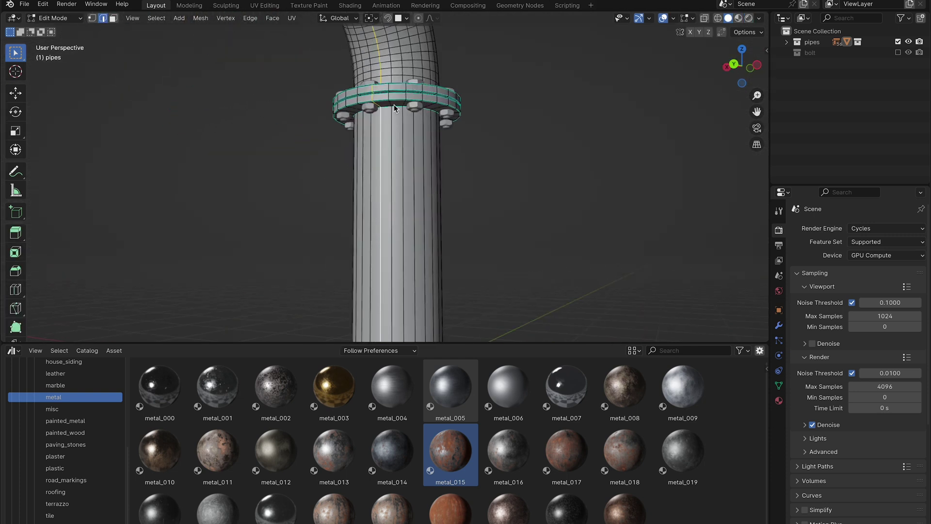
pyautogui.moveTo(396, 108); pyautogui.dragTo(391, 146, button='middle')
pyautogui.moveTo(432, 57); pyautogui.dragTo(332, 144, button='middle')
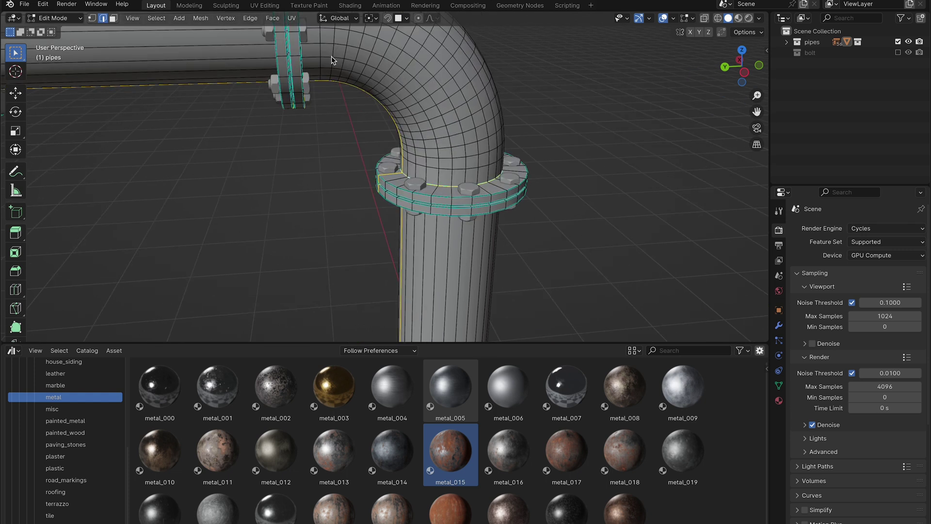
# Add the remaining lengthwise edge loop to the selection and mark the selected edges as a seam.
pyautogui.scroll(2, 294, 54)
pyautogui.moveTo(294, 53); pyautogui.dragTo(287, 50, button='middle')
pyautogui.scroll(-9, 319, 62)
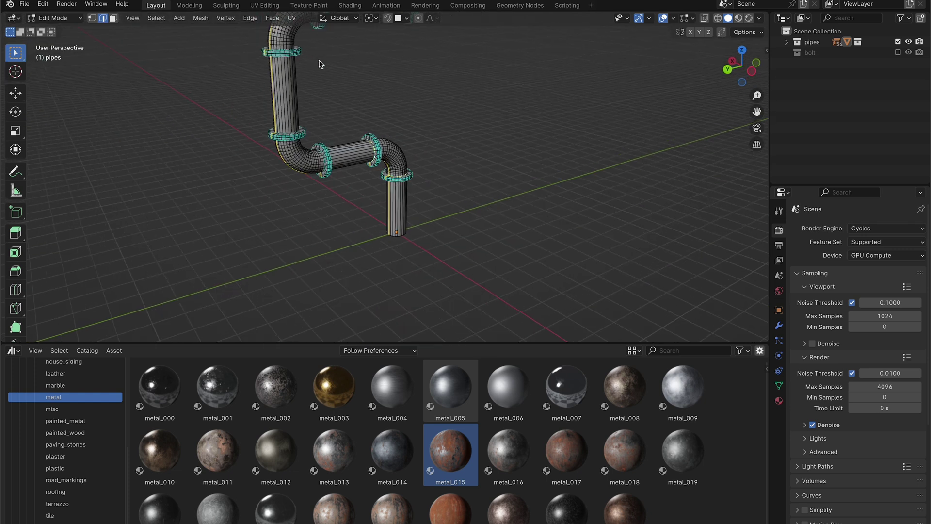
pyautogui.scroll(7, 320, 63)
pyautogui.moveTo(269, 143); pyautogui.dragTo(199, 339, button='middle')
pyautogui.keyDown('alt'); pyautogui.keyDown('shift'); pyautogui.click(199, 261); pyautogui.keyUp('shift'); pyautogui.keyUp('alt')
pyautogui.moveTo(196, 306); pyautogui.dragTo(298, 169, button='middle')
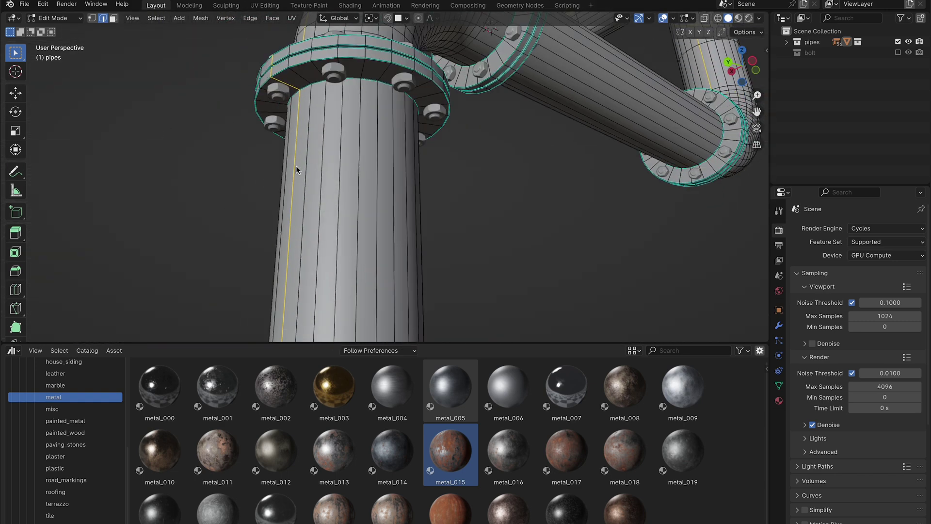
pyautogui.moveTo(352, 83); pyautogui.dragTo(356, 84, button='middle')
pyautogui.moveTo(416, 79); pyautogui.dragTo(353, 178, button='middle')
pyautogui.scroll(-8, 353, 178)
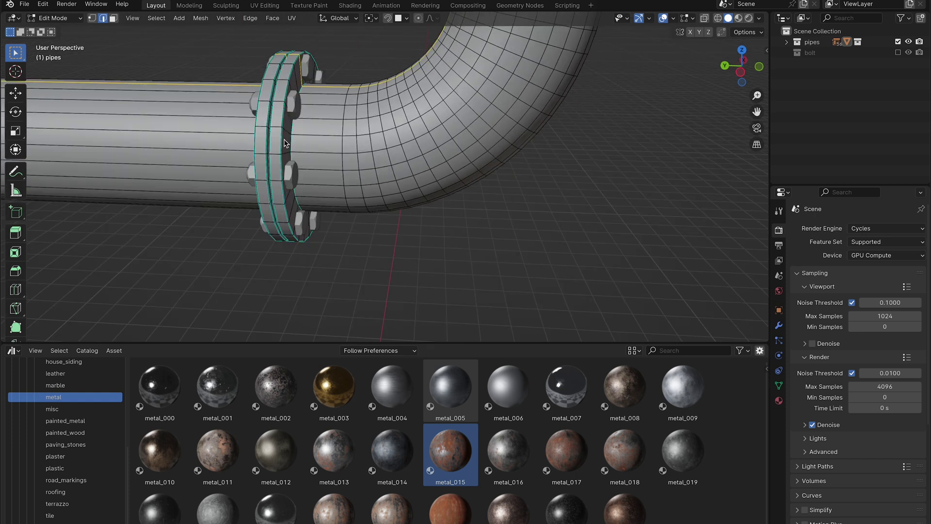
pyautogui.hotkey('ctrl', 'e')
pyautogui.click(264, 320)
# Reset the UVs of the whole pipe mesh, unwrap it along the seams, and return to Rendered shading in Object Mode.
pyautogui.press('a')
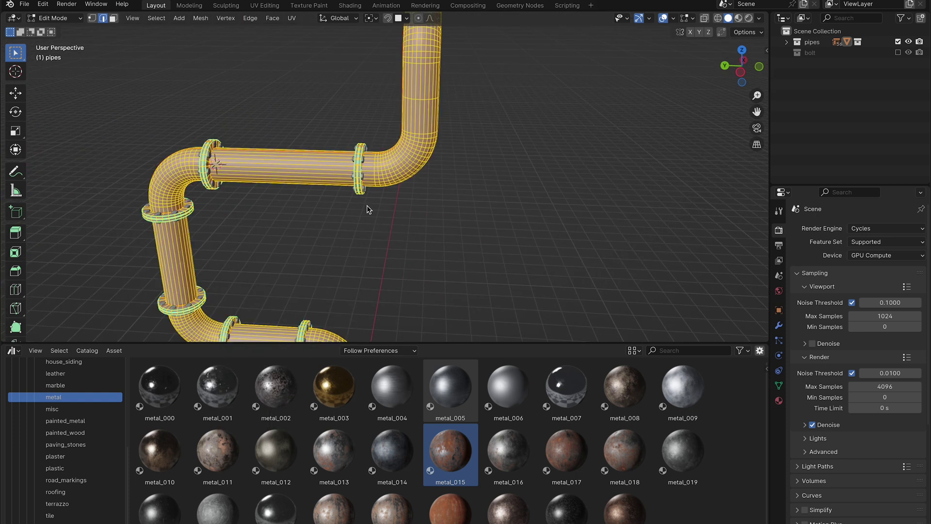
pyautogui.press('u')
pyautogui.click(368, 206)
pyautogui.click(298, 303)
pyautogui.press('u')
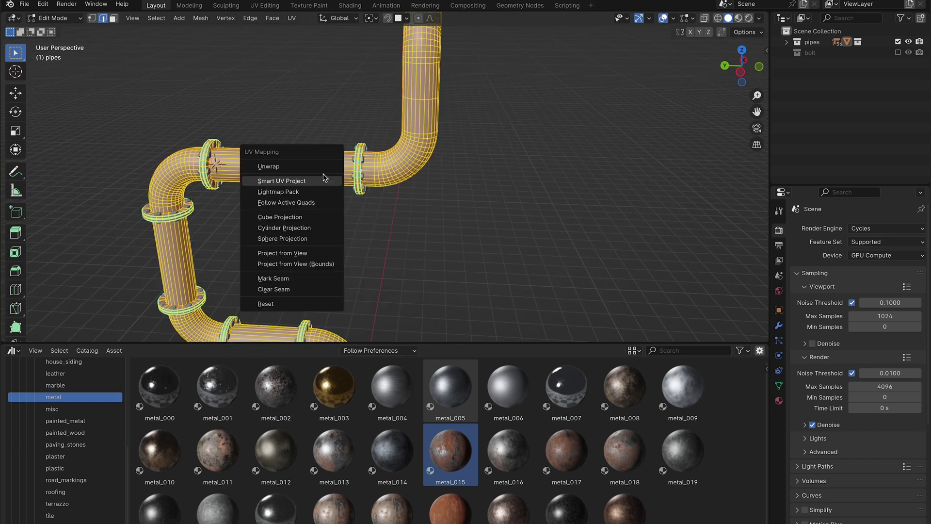
pyautogui.click(321, 167)
pyautogui.press('Tab')
pyautogui.press('z')
pyautogui.moveTo(398, 76); pyautogui.dragTo(432, 97, button='middle')
pyautogui.scroll(3, 438, 90)
pyautogui.scroll(-4, 438, 90)
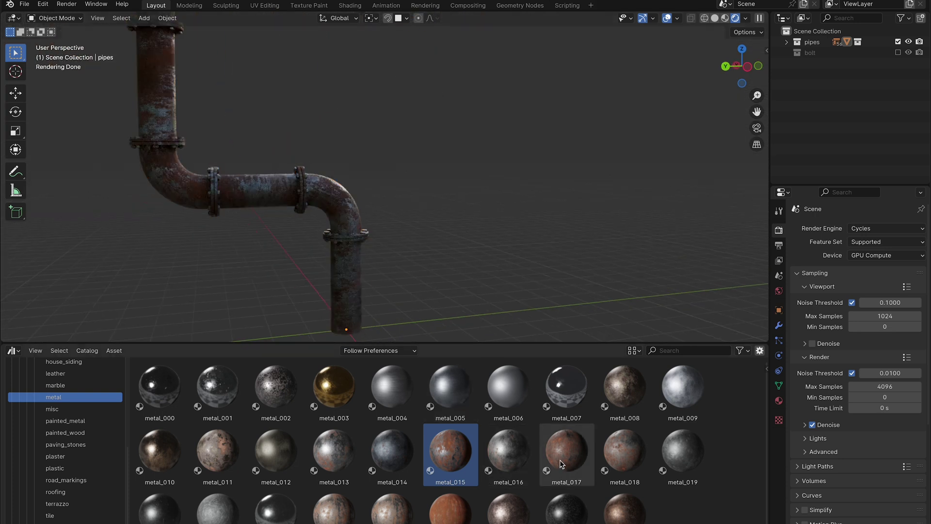
# Replace the pipe's material with metal_017 from the metal catalog.
pyautogui.moveTo(560, 460); pyautogui.dragTo(341, 249)
pyautogui.moveTo(468, 202); pyautogui.dragTo(467, 202, button='middle')
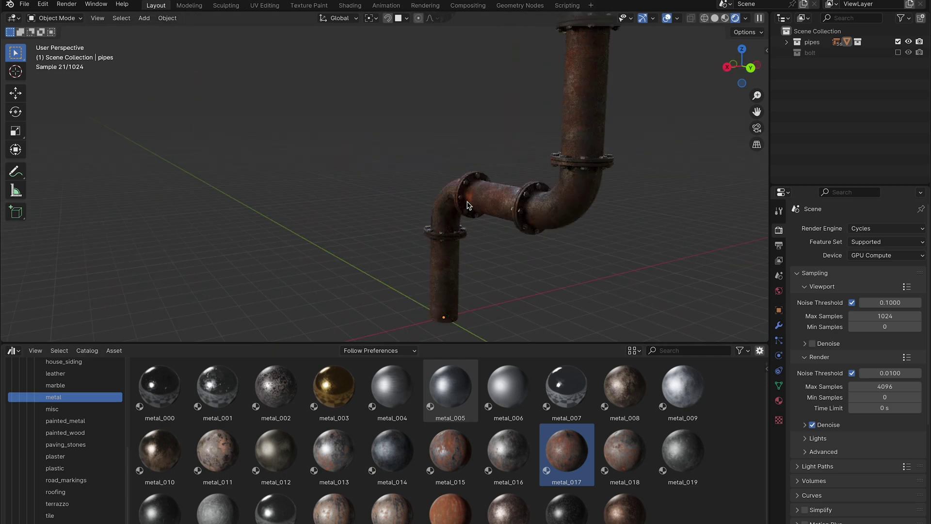
pyautogui.keyDown('shift'); pyautogui.moveTo(329, 120); pyautogui.dragTo(400, 186, button='middle'); pyautogui.keyUp('shift')
pyautogui.scroll(4, 329, 119)
pyautogui.scroll(3, 329, 119)
# Select a bolt on the flange beside the bend and convert its collection instance with Make Instances Real.
pyautogui.click(401, 189)
pyautogui.scroll(4, 401, 190)
pyautogui.press('F3')
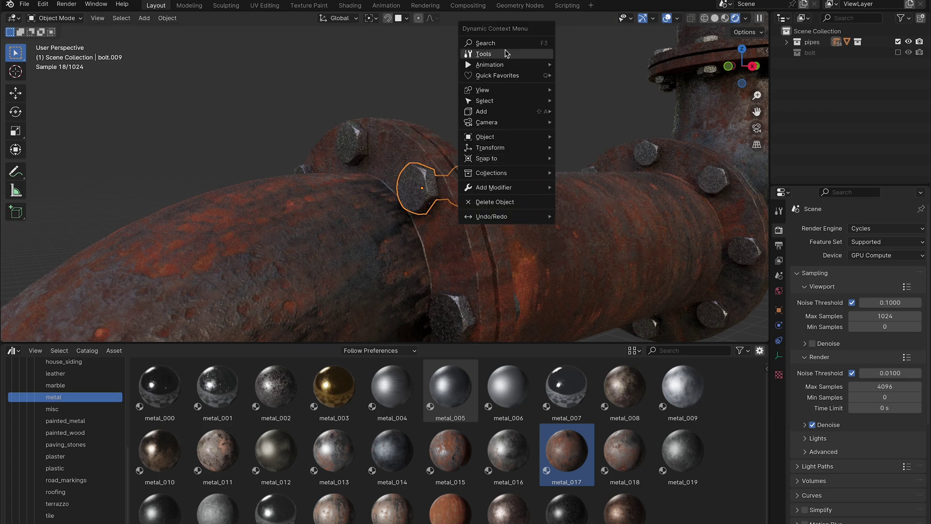
pyautogui.write('make insta')
pyautogui.click(606, 80)
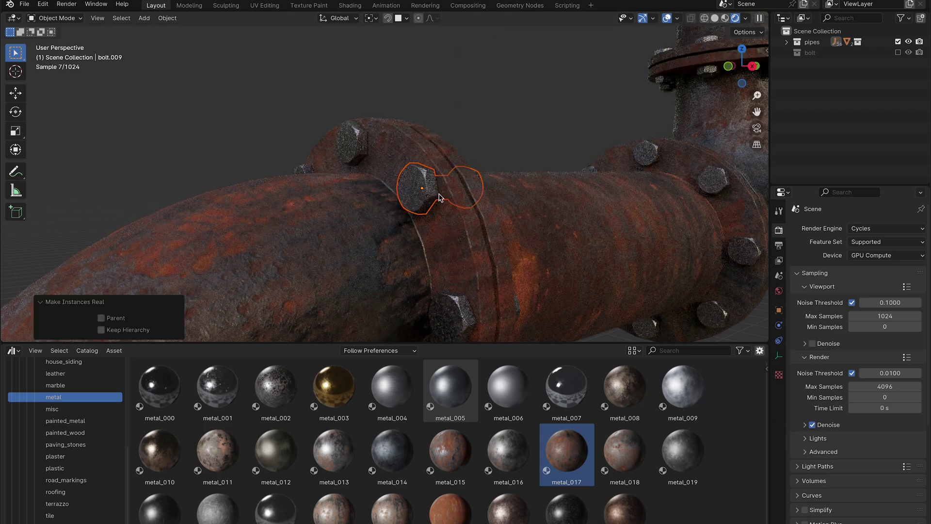